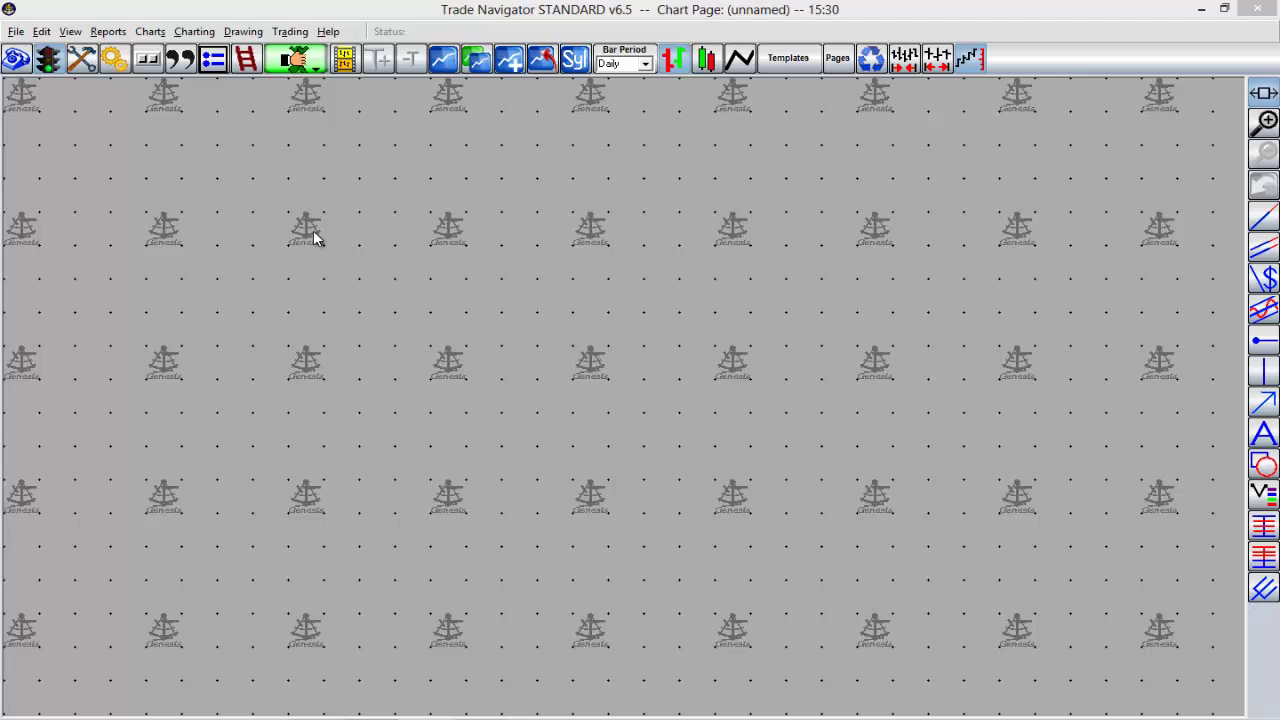
# Look over the chart creation options and dismiss them without choosing anything
pyautogui.click(443, 57)
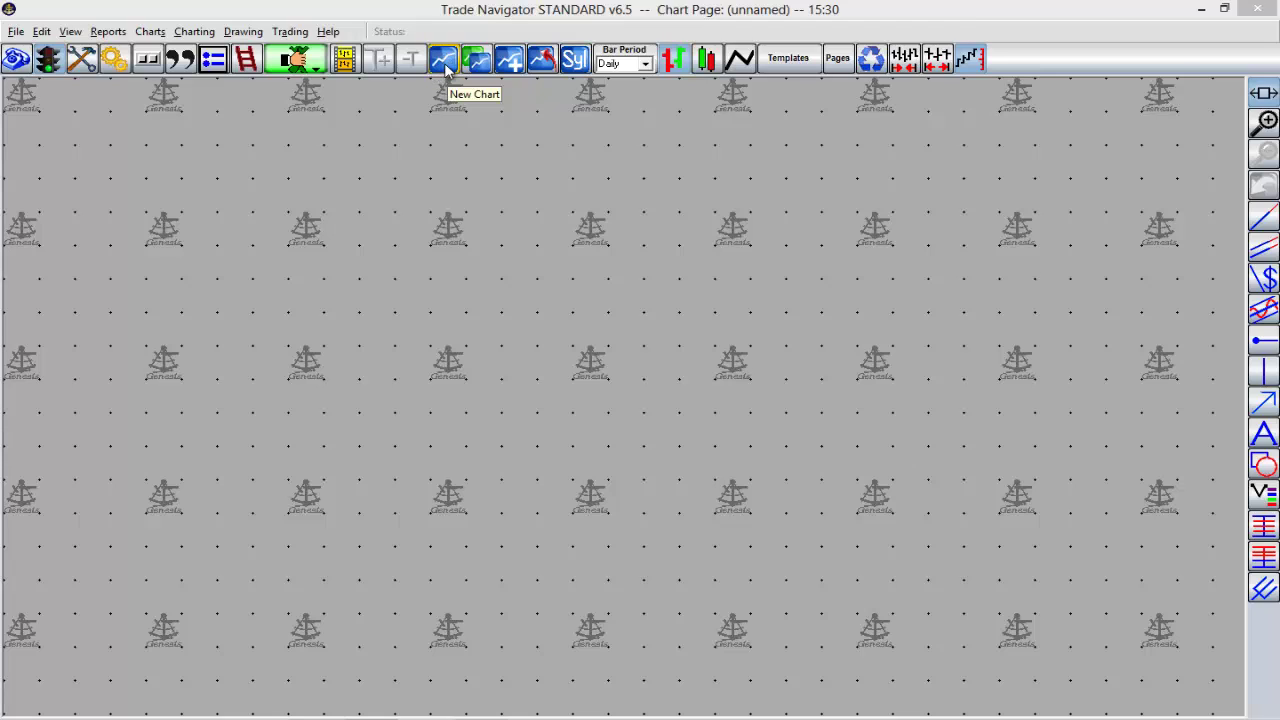
pyautogui.click(155, 33)
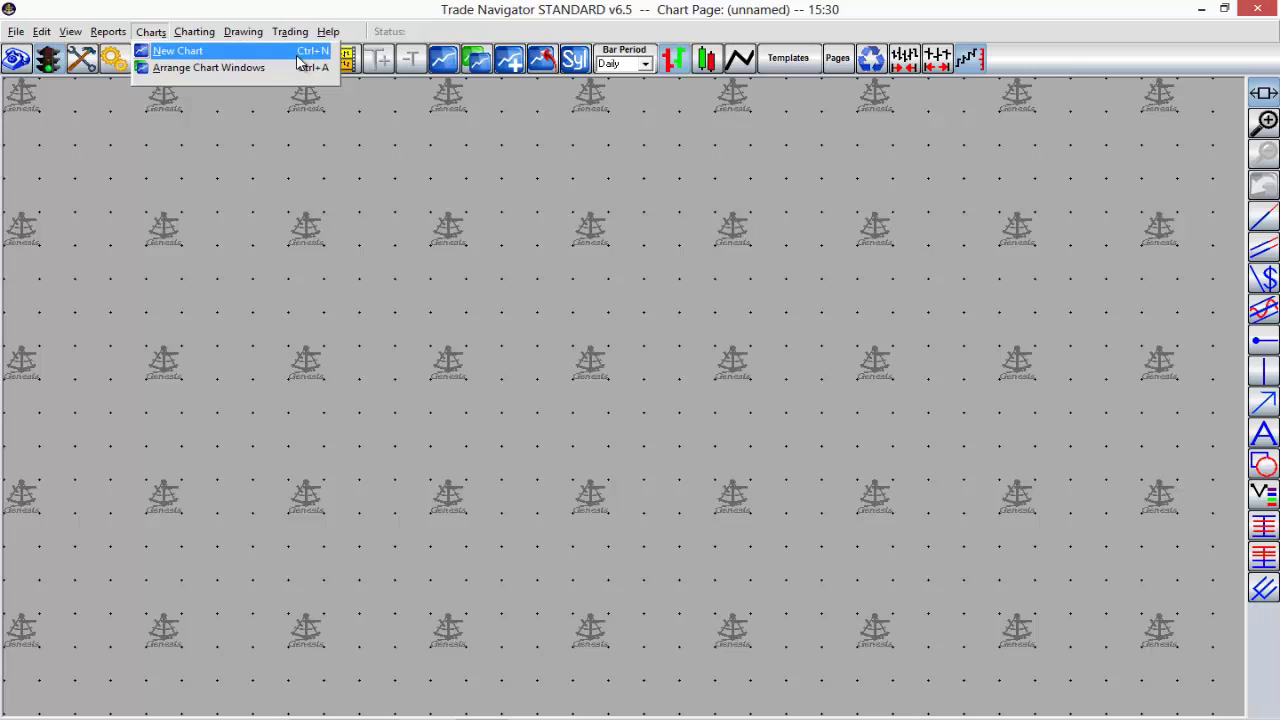
pyautogui.click(446, 131)
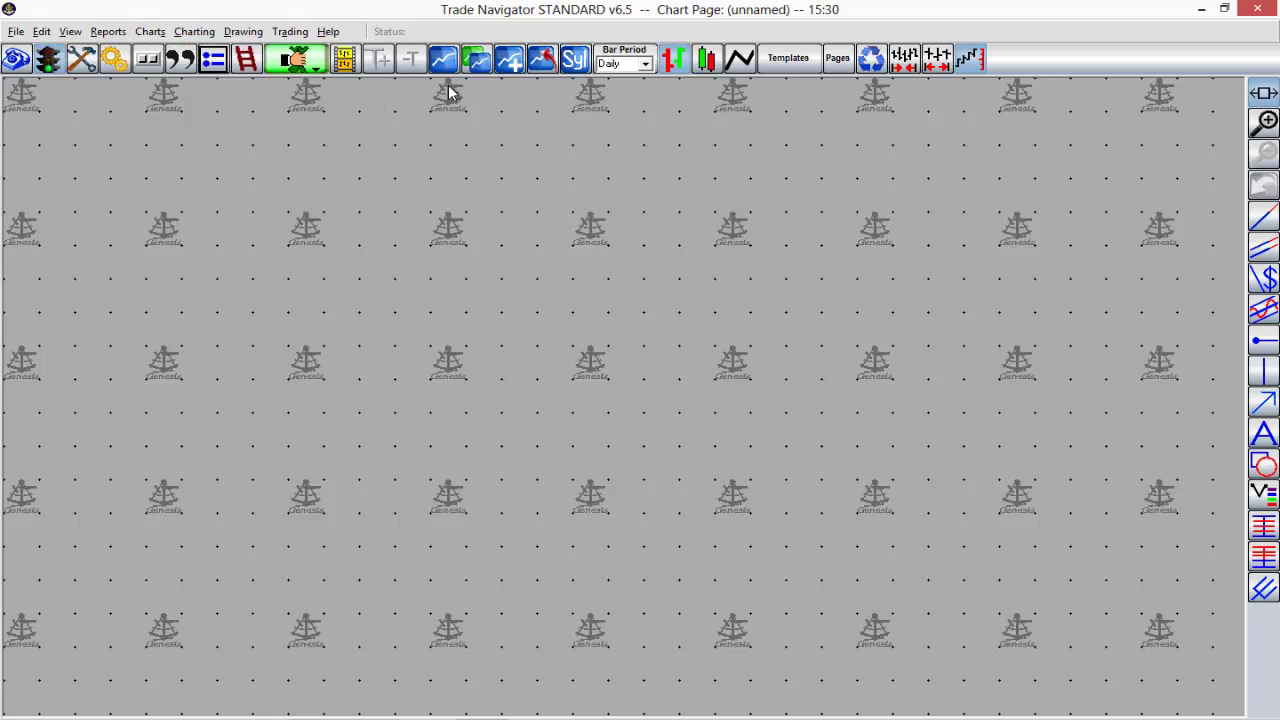
# Search 'es' and confirm ES-089, the E-Mini S&P 500 Sep Gann, as the new chart's symbol
pyautogui.click(448, 63)
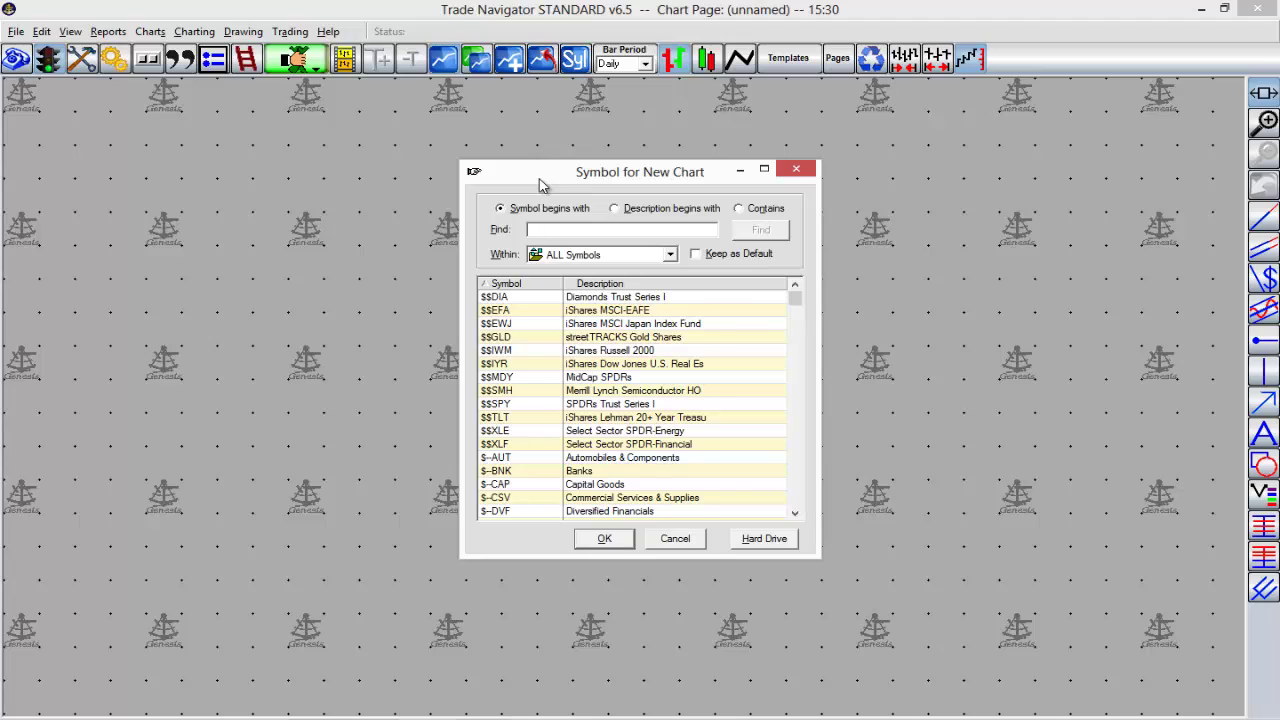
pyautogui.write('es')
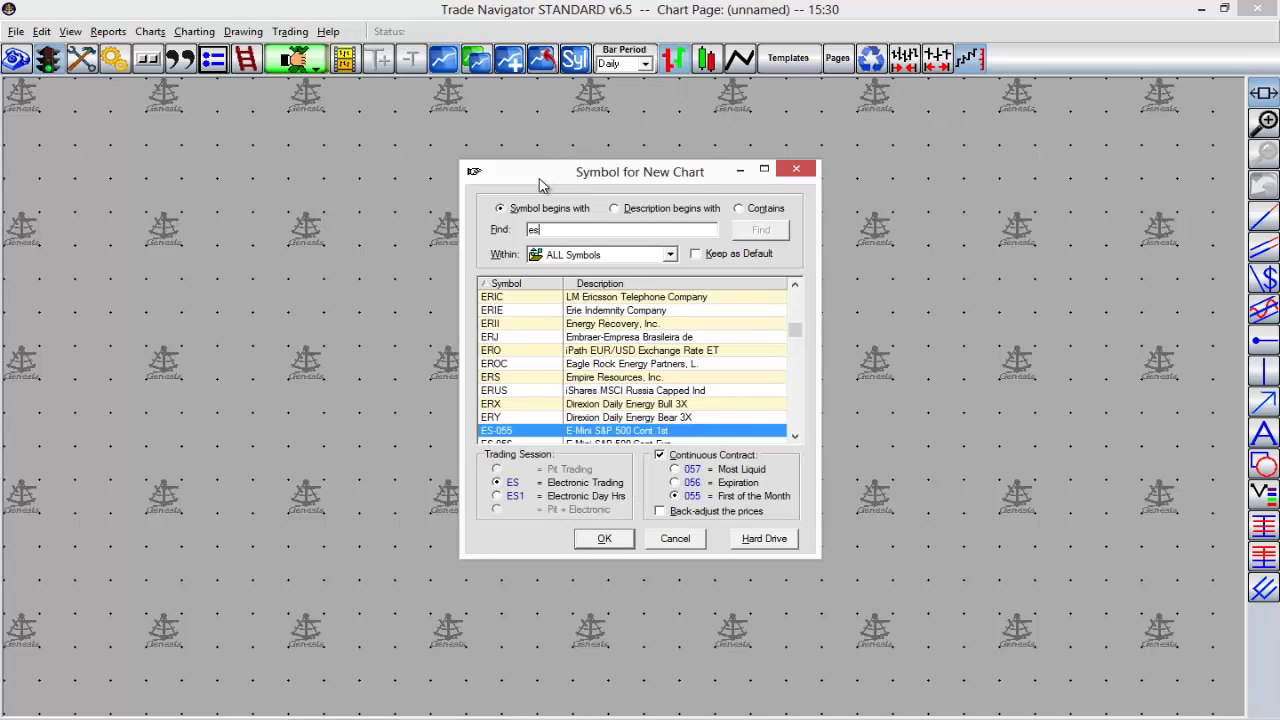
pyautogui.click(795, 438)
pyautogui.click(795, 438)
pyautogui.click(795, 438)
pyautogui.click(795, 438)
pyautogui.click(795, 438)
pyautogui.click(795, 438)
pyautogui.click(795, 438)
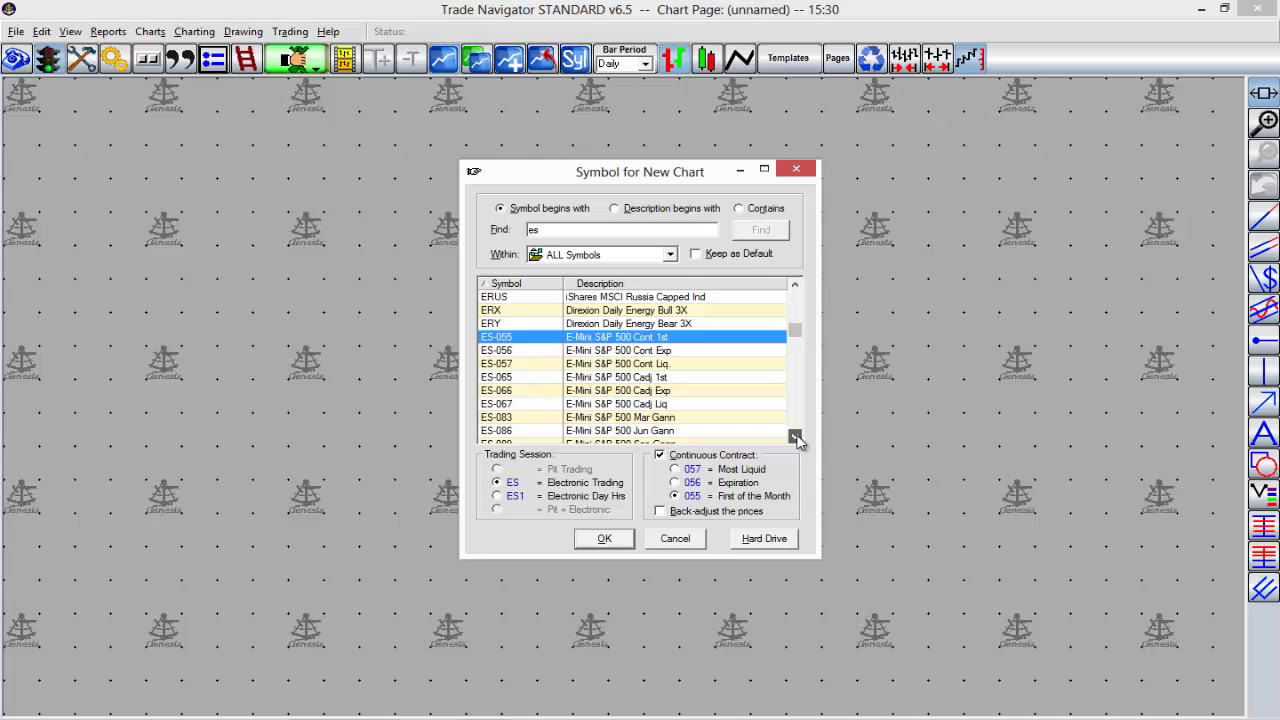
pyautogui.click(795, 438)
pyautogui.click(795, 438)
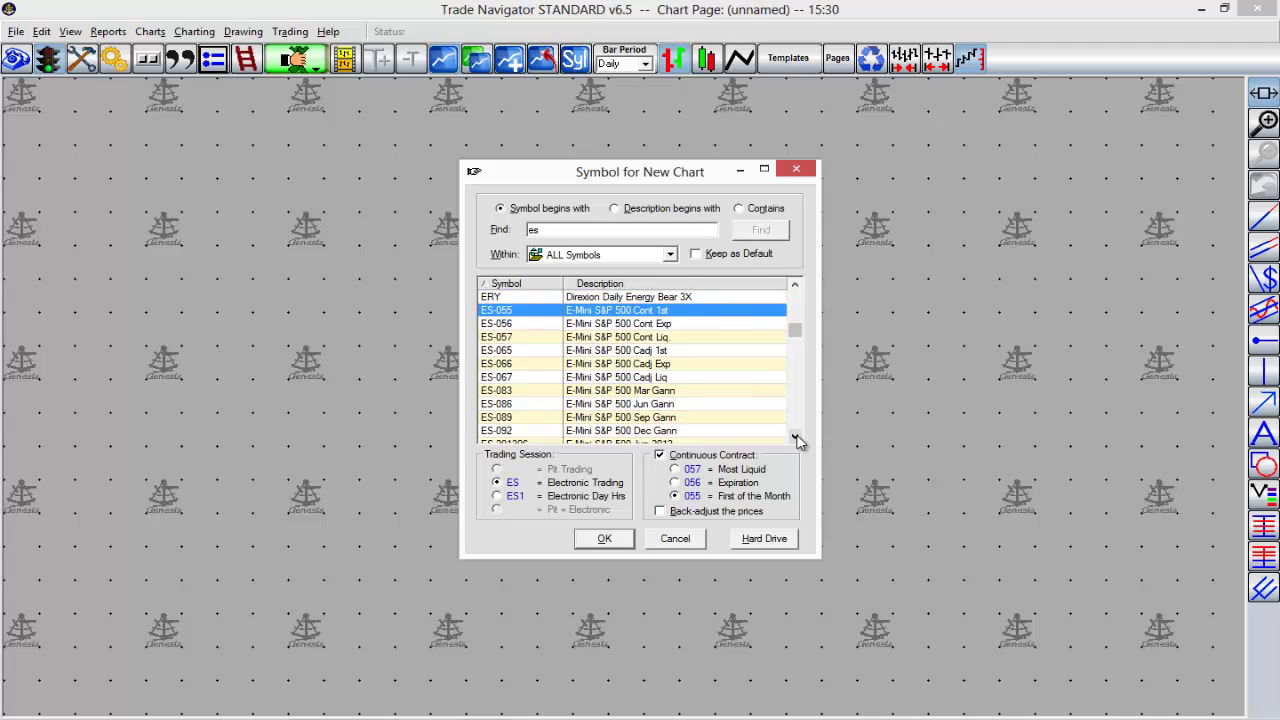
pyautogui.click(660, 418)
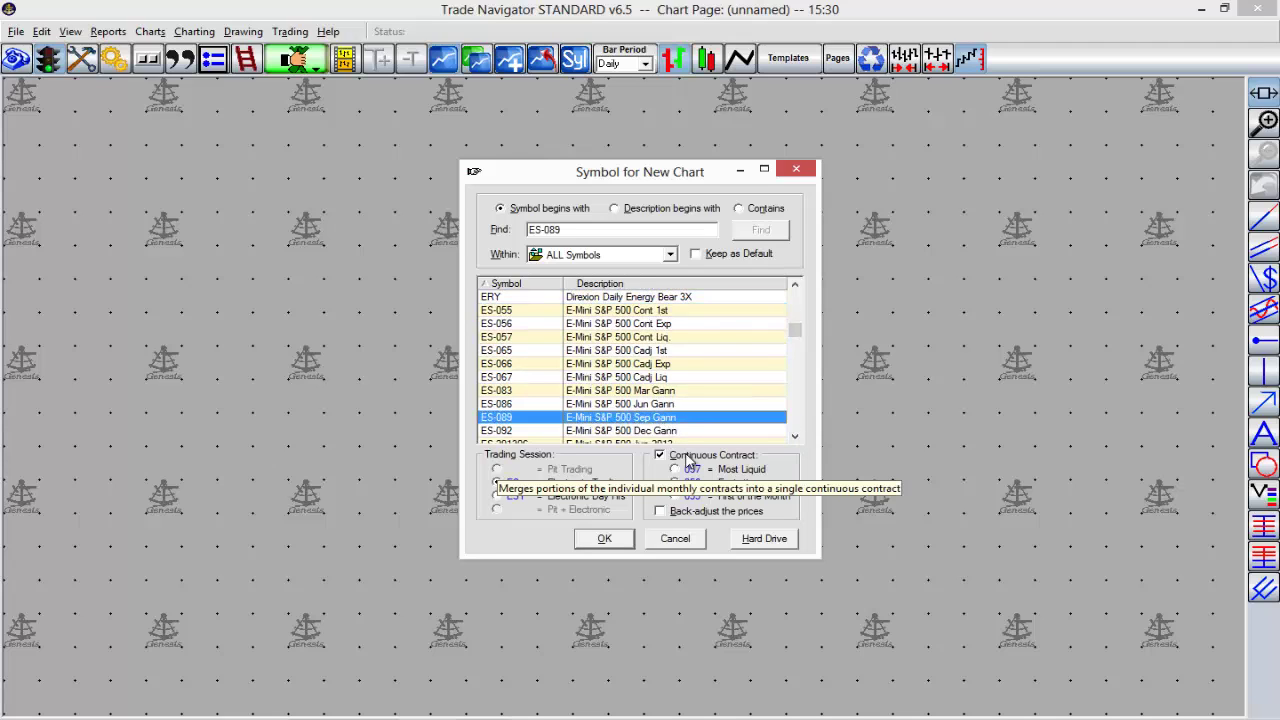
pyautogui.click(607, 540)
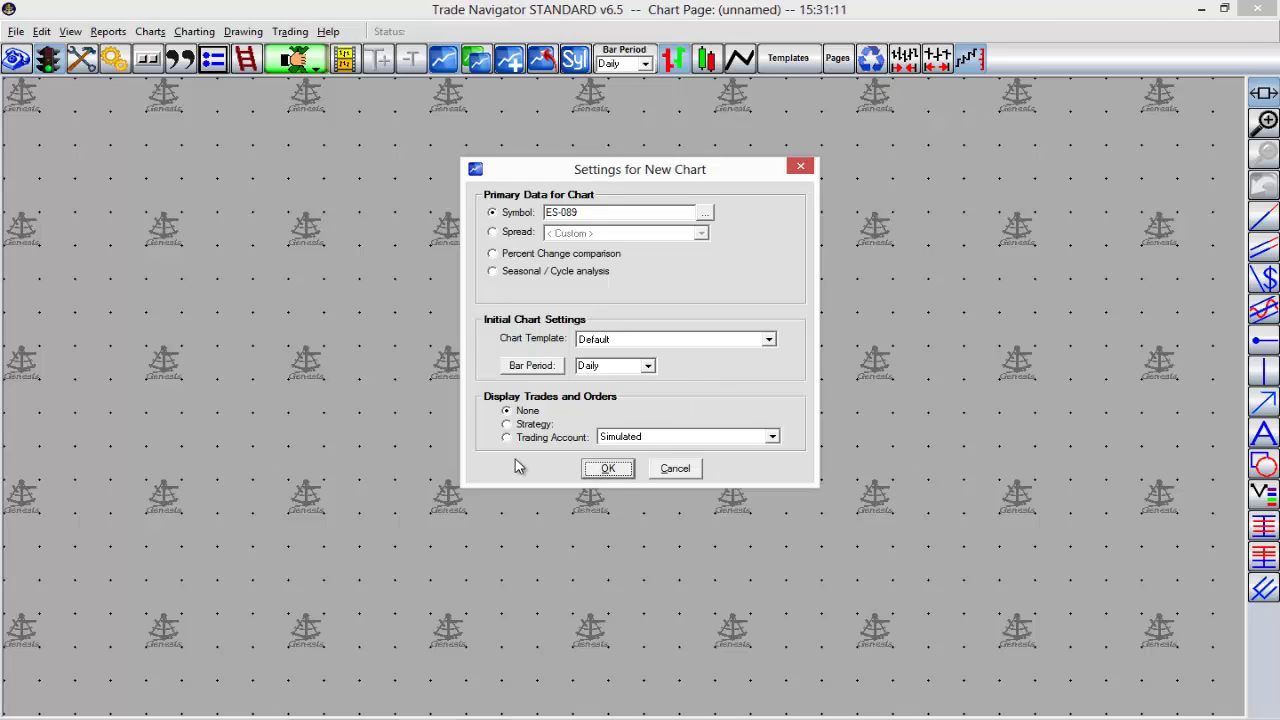
# Keep the Daily bar period and Default template, and create the ES-089 chart
pyautogui.click(648, 366)
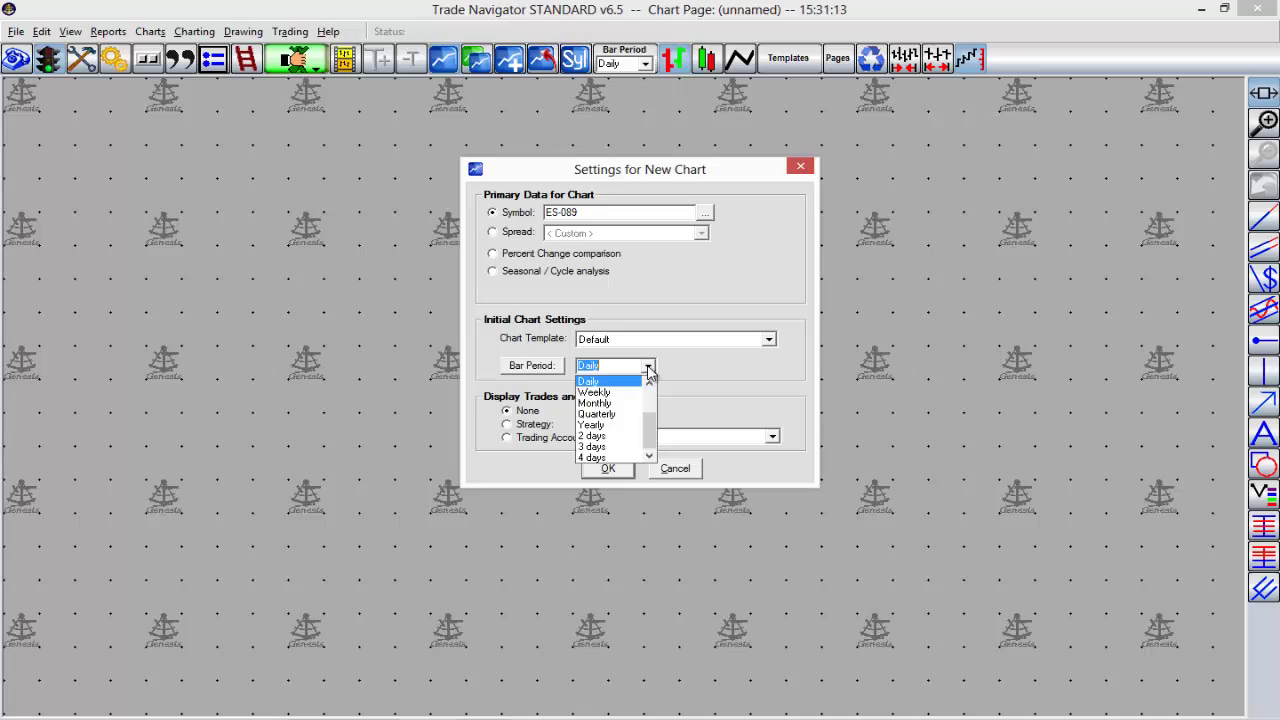
pyautogui.moveTo(651, 445); pyautogui.dragTo(618, 433)
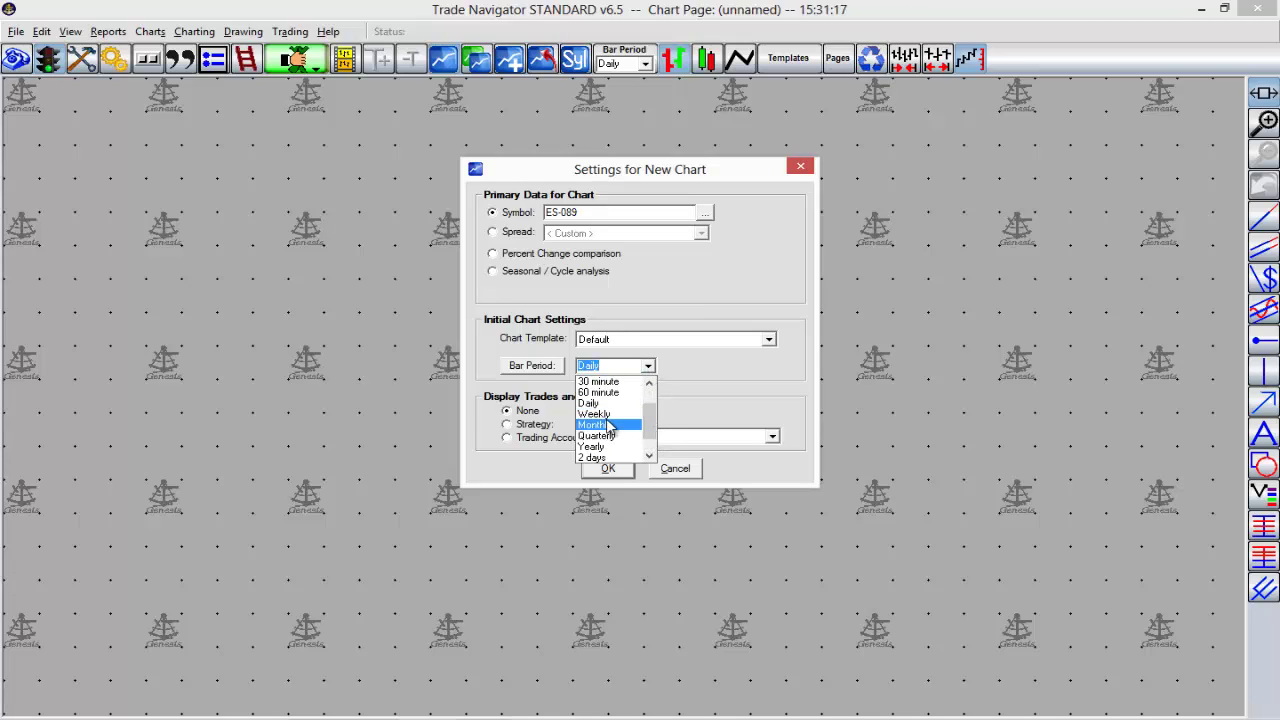
pyautogui.scroll(-2, 615, 420)
pyautogui.click(736, 400)
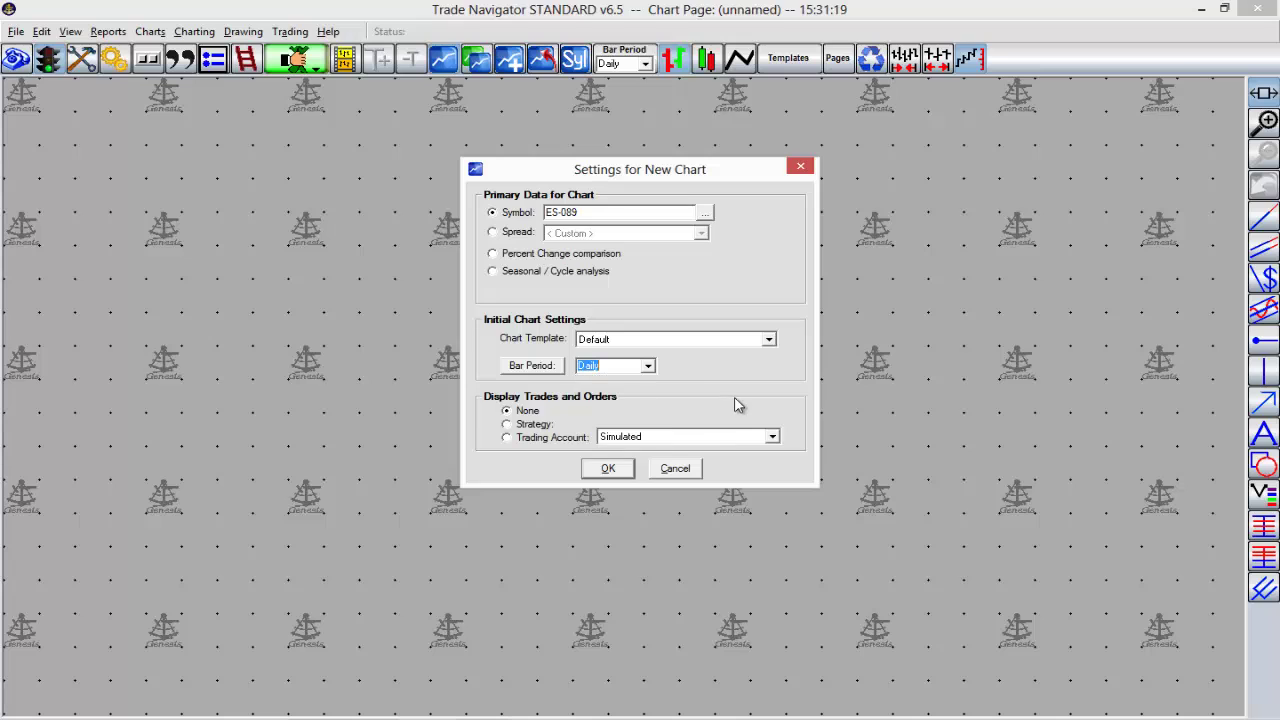
pyautogui.click(622, 470)
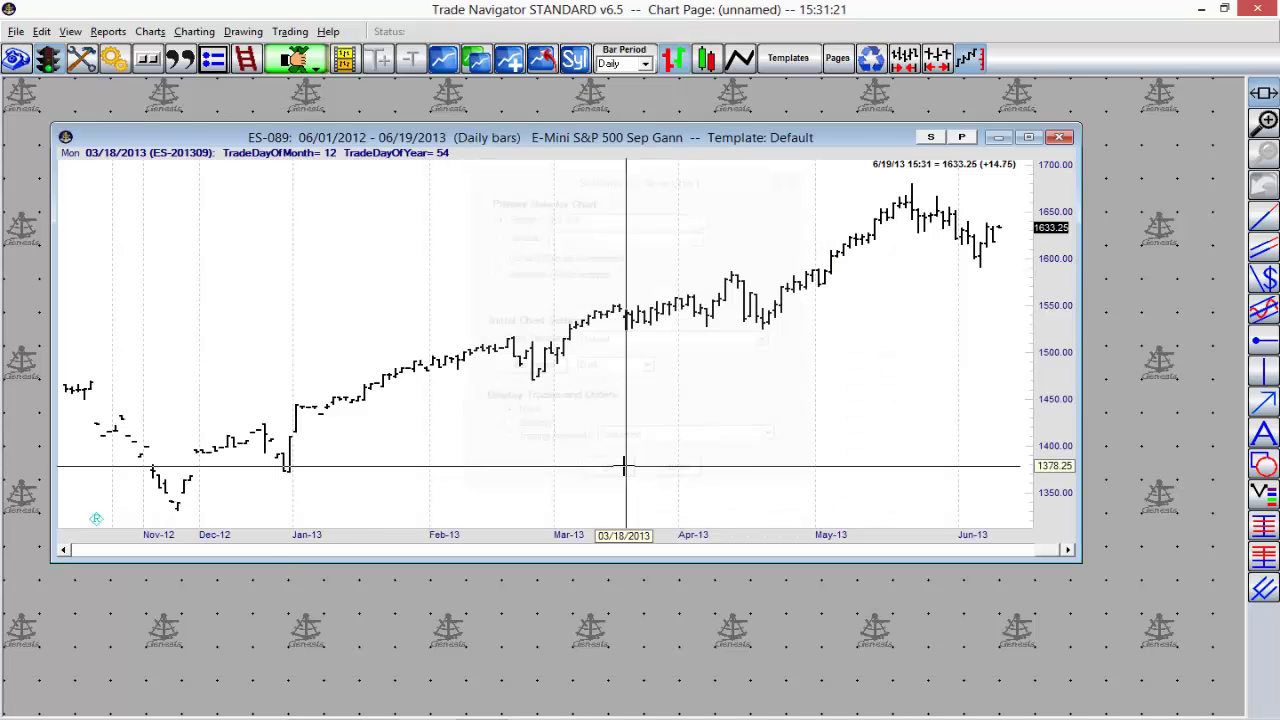
# Move, resize, maximize, minimize and restore the ES-089 chart window so it fills the workspace
pyautogui.moveTo(535, 138); pyautogui.dragTo(575, 119)
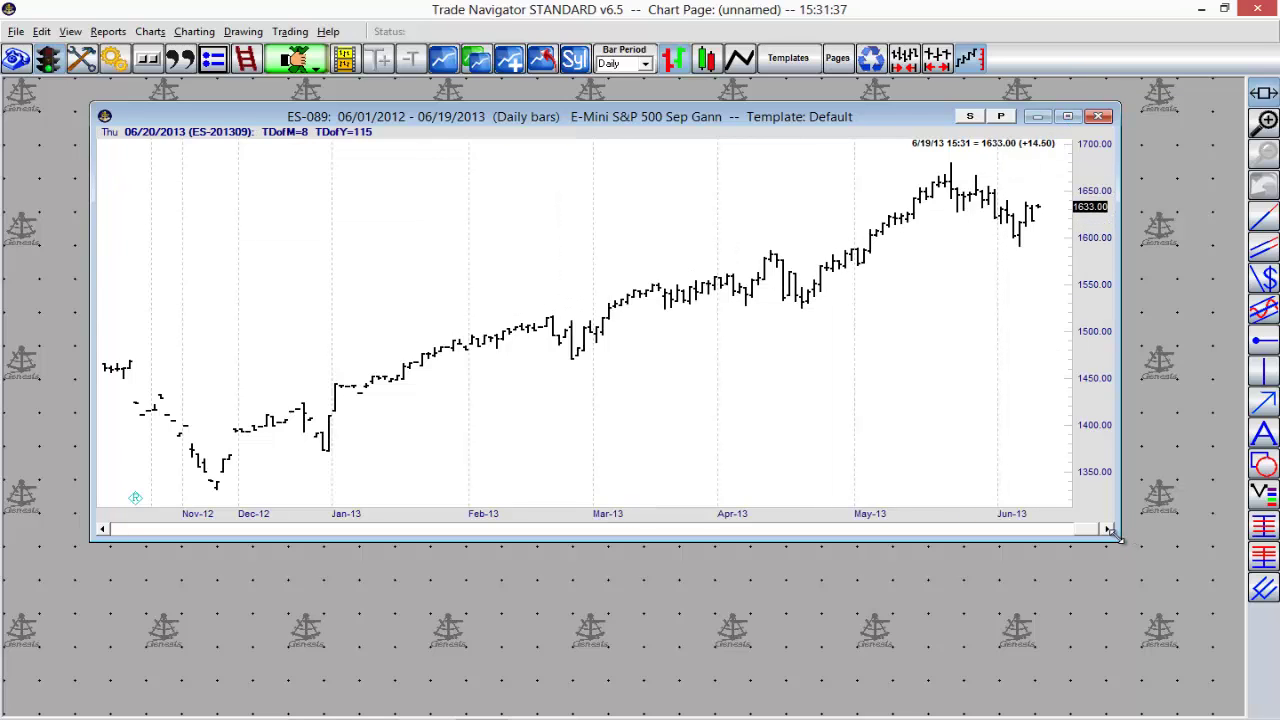
pyautogui.moveTo(1124, 542); pyautogui.dragTo(1095, 610)
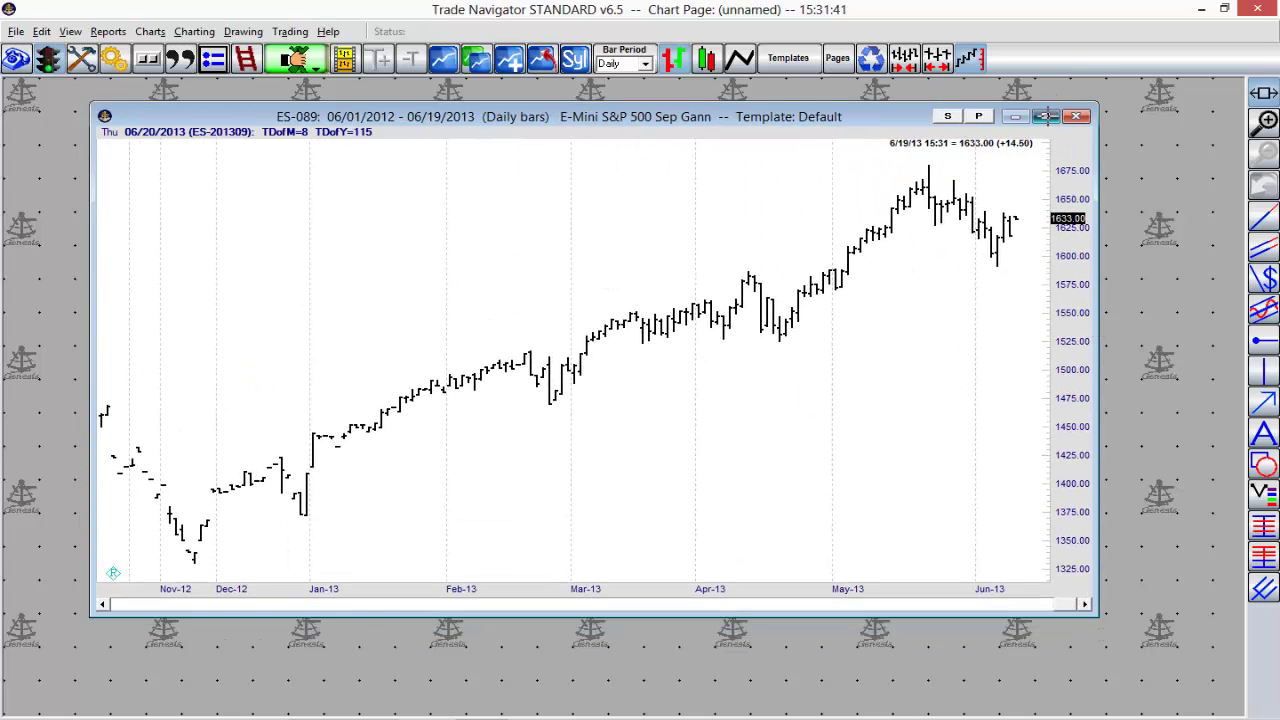
pyautogui.click(1045, 116)
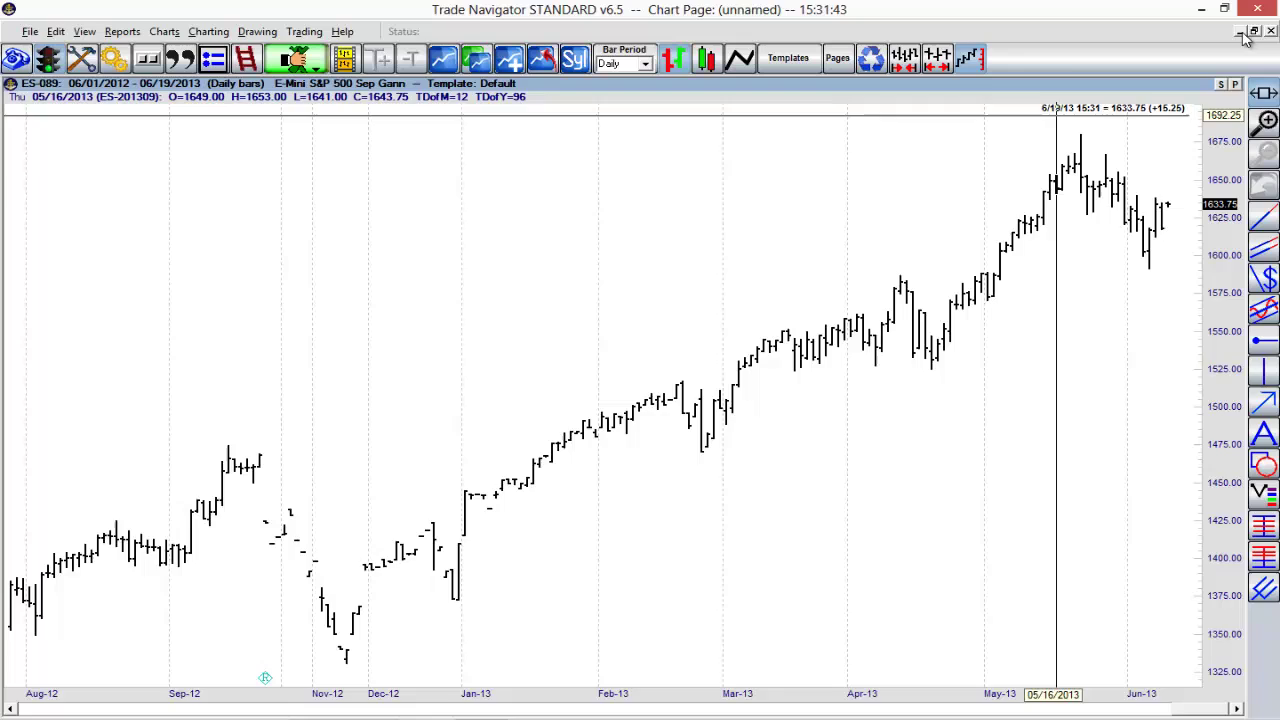
pyautogui.click(1243, 35)
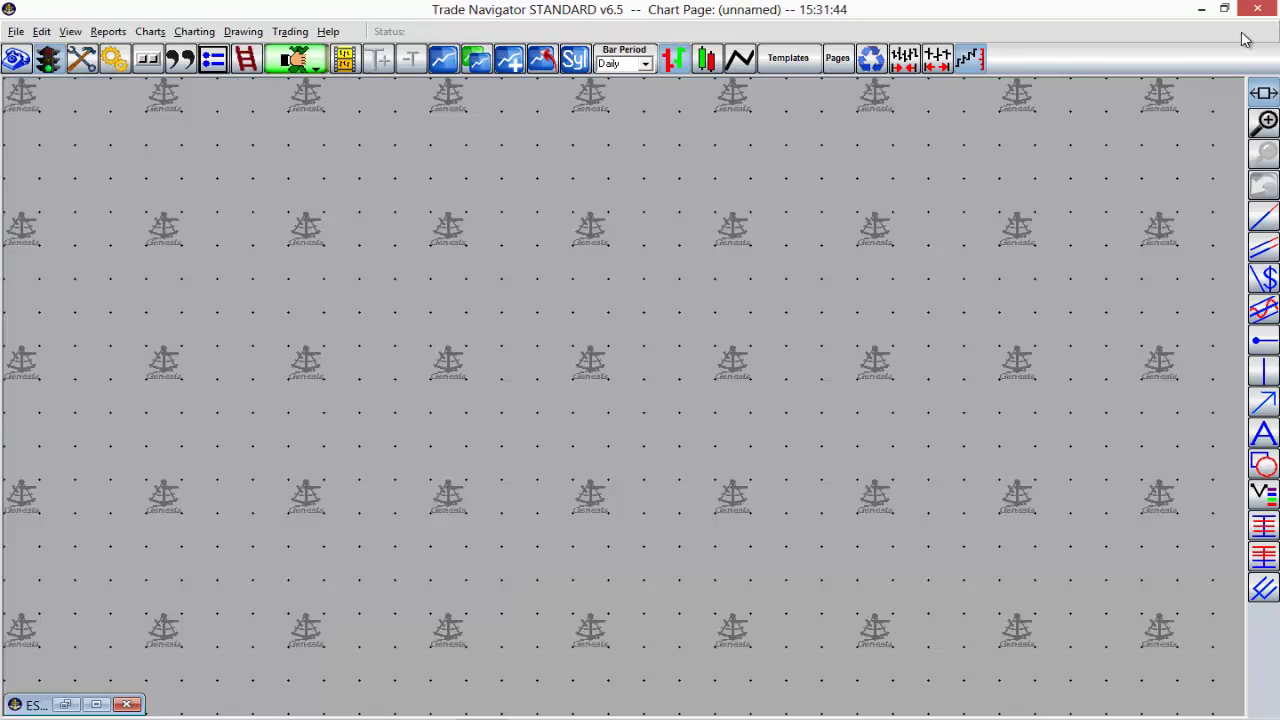
pyautogui.click(97, 704)
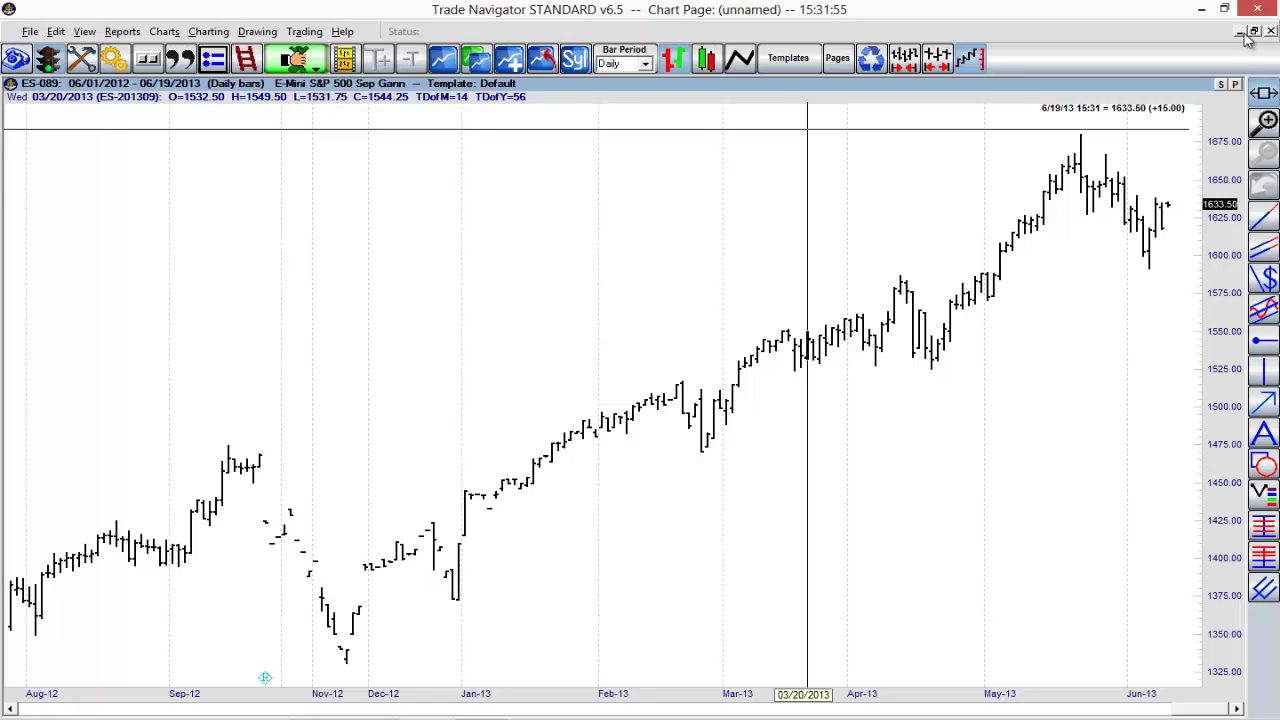
# Try OHLC, candlestick and line displays on ES-089, finishing on candlesticks, then adjust bar spacing
pyautogui.click(796, 250)
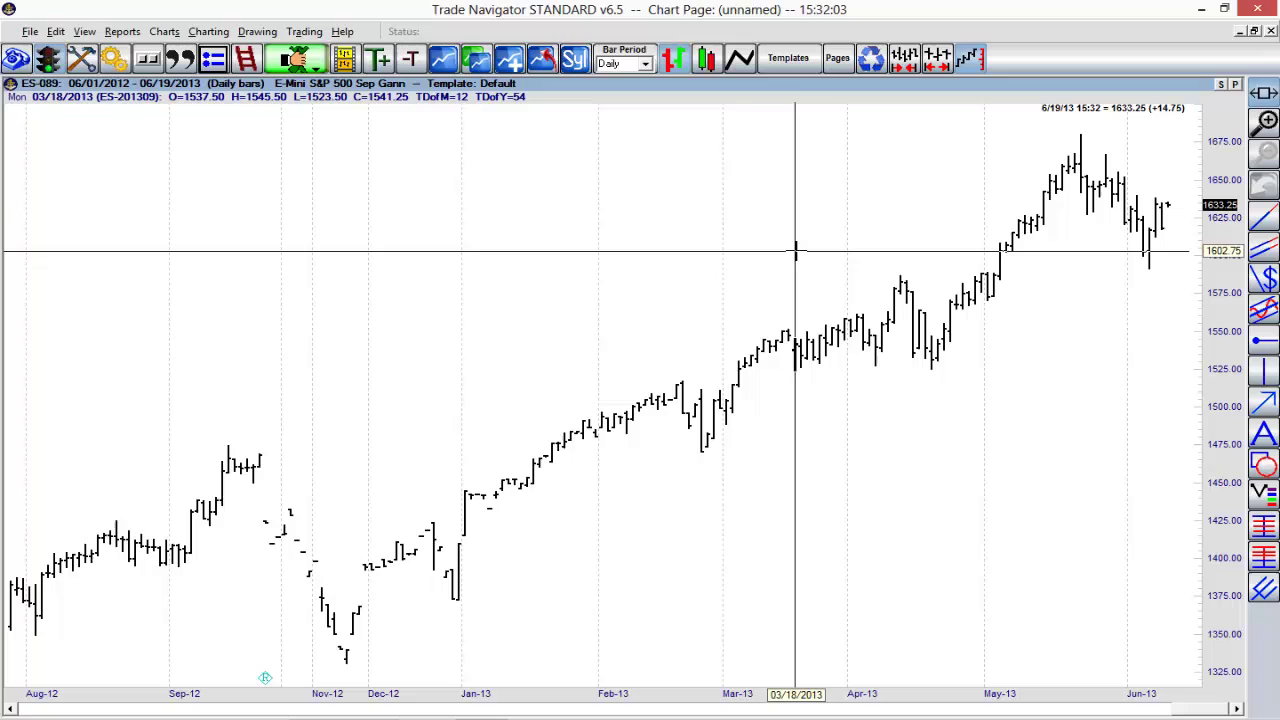
pyautogui.click(676, 64)
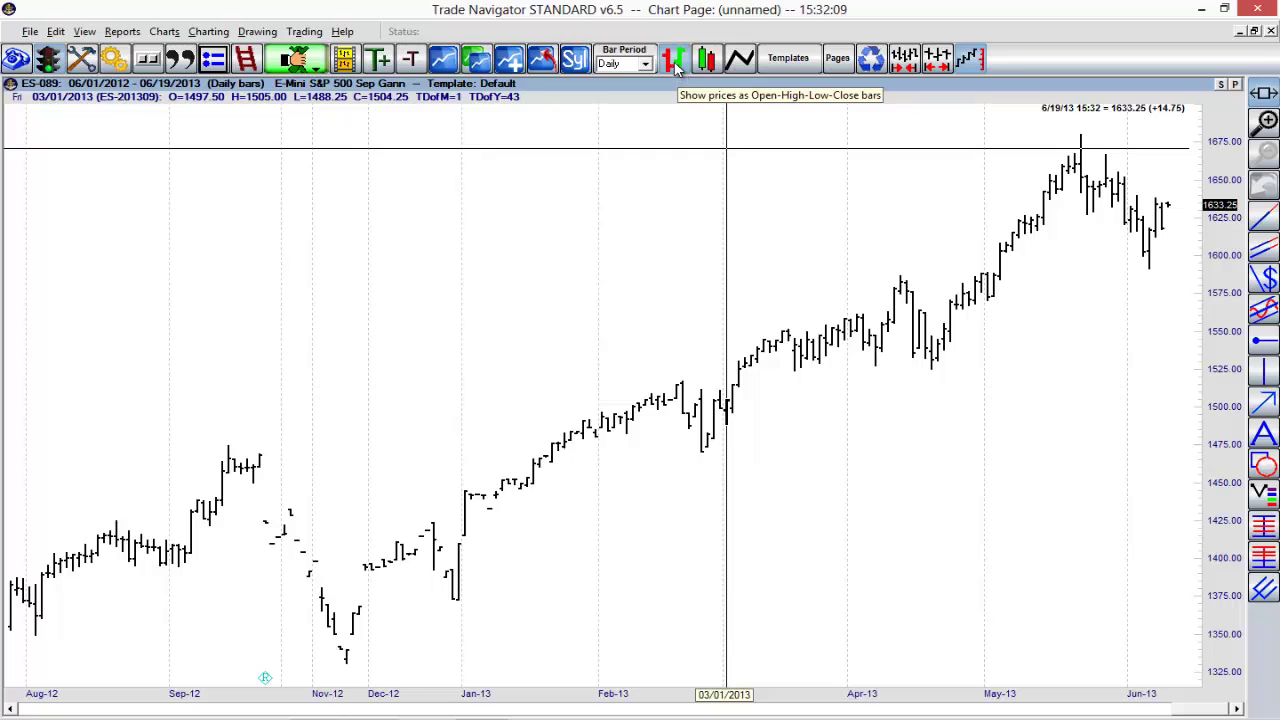
pyautogui.click(716, 63)
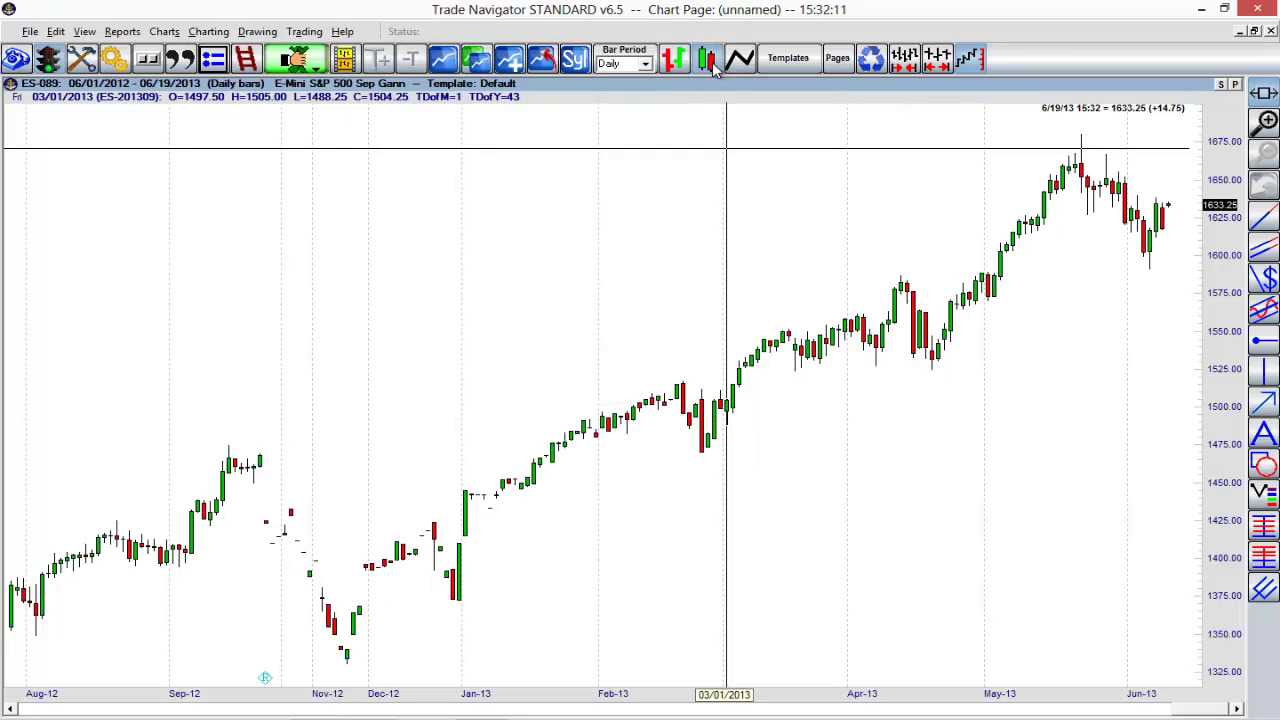
pyautogui.click(738, 61)
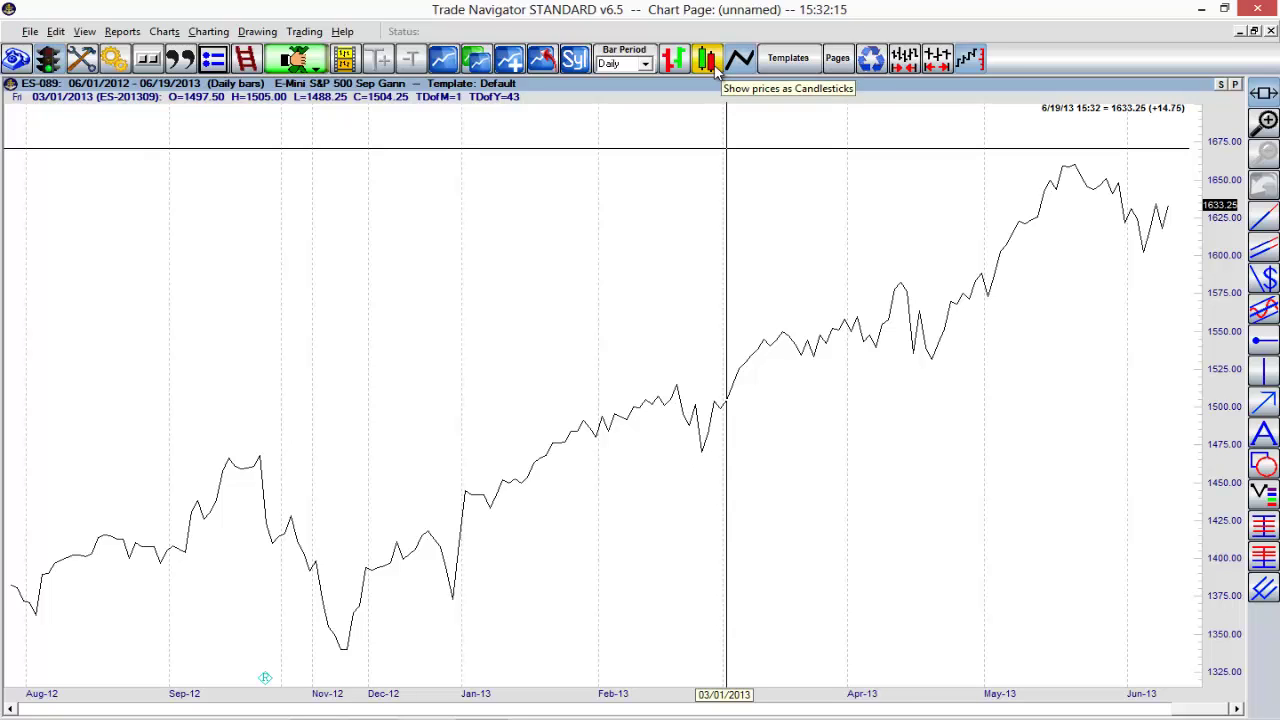
pyautogui.click(706, 60)
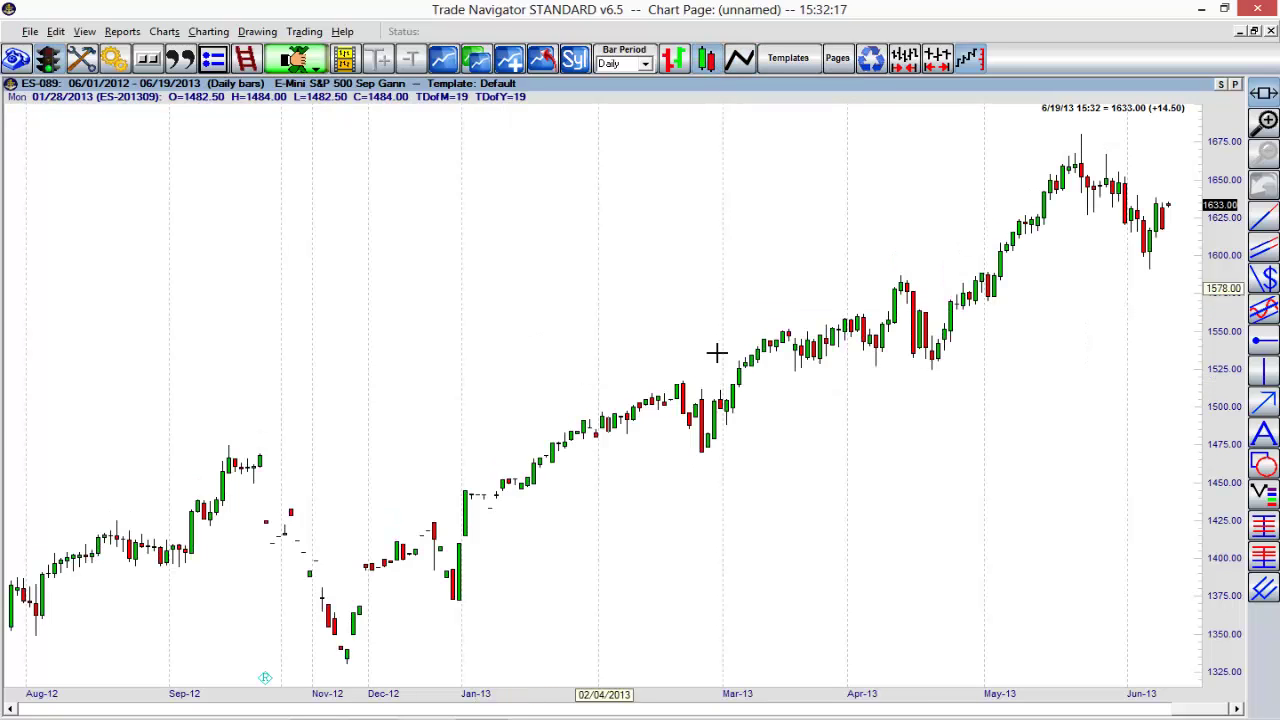
pyautogui.moveTo(737, 691); pyautogui.dragTo(677, 692)
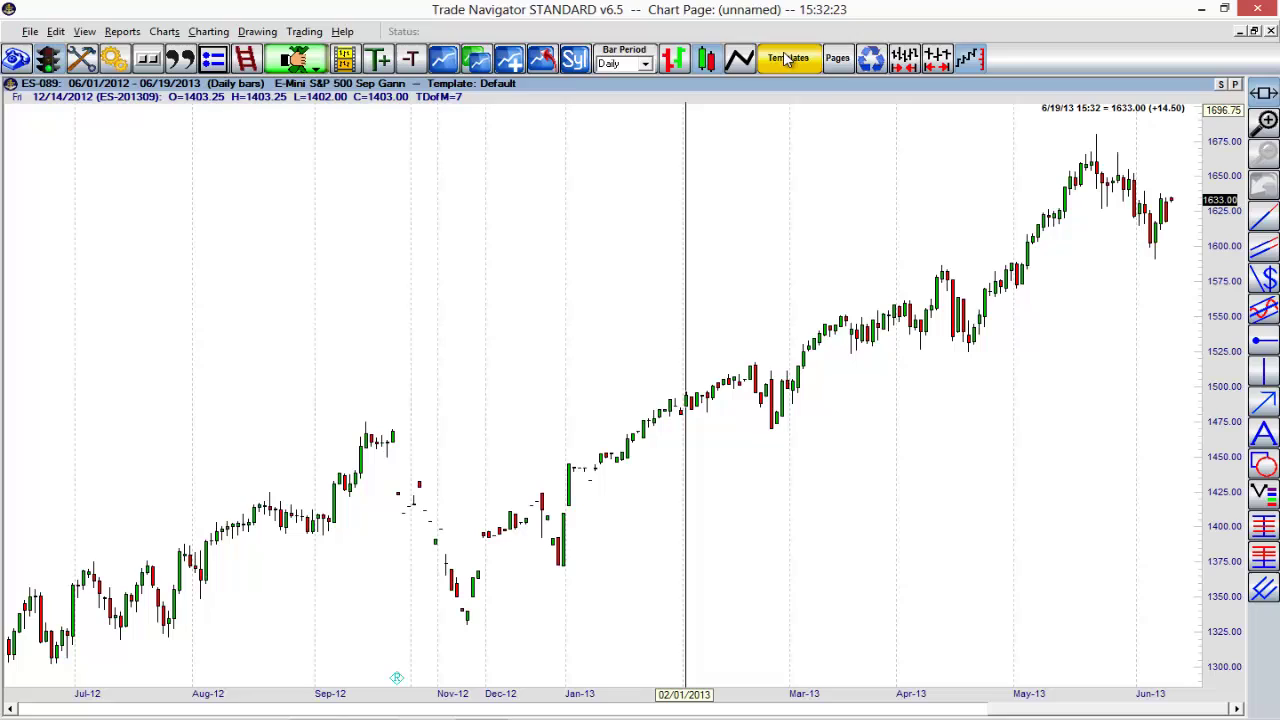
pyautogui.click(647, 65)
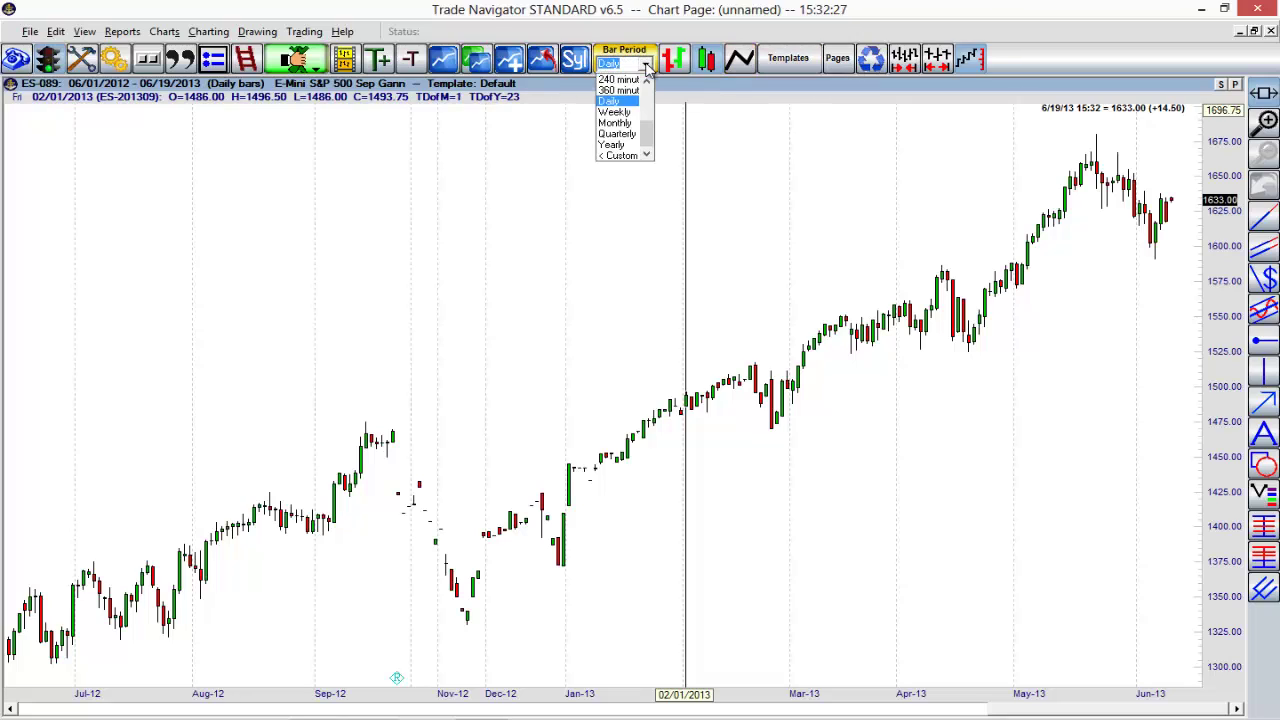
pyautogui.moveTo(649, 134)
pyautogui.mouseDown()
pyautogui.moveTo(651, 97)
pyautogui.moveTo(651, 137)
pyautogui.mouseUp()
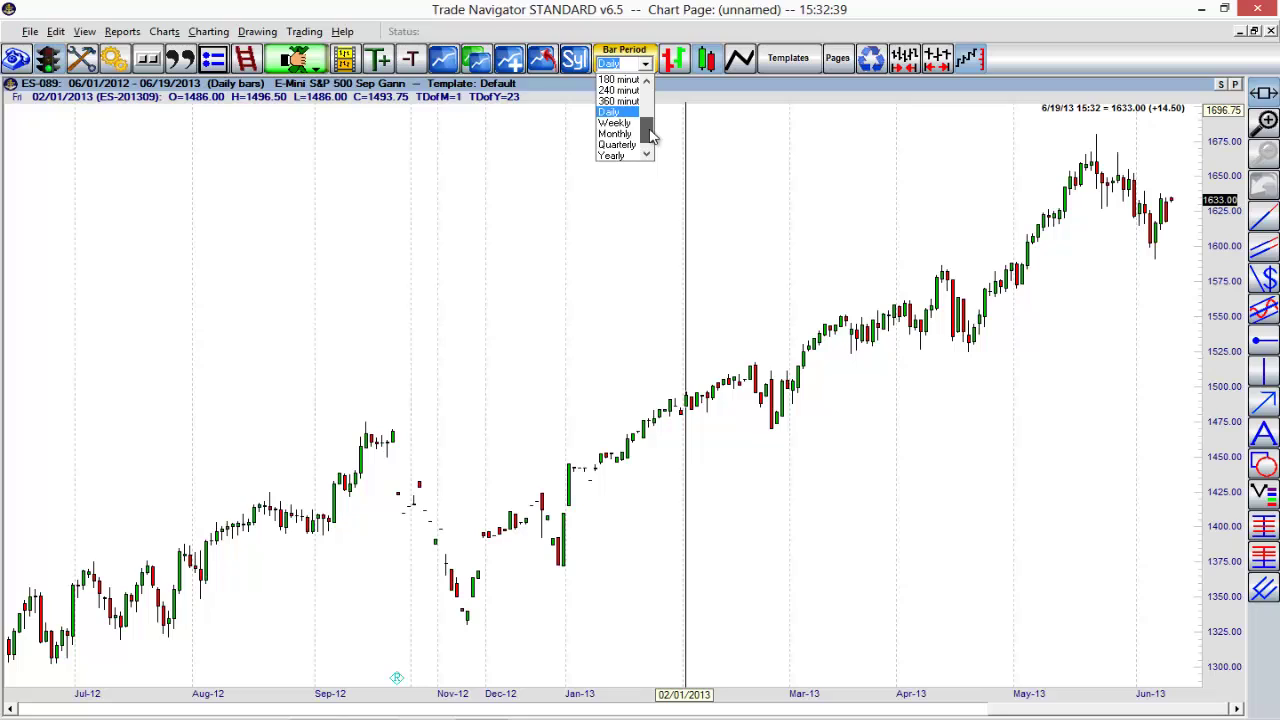
pyautogui.click(331, 9)
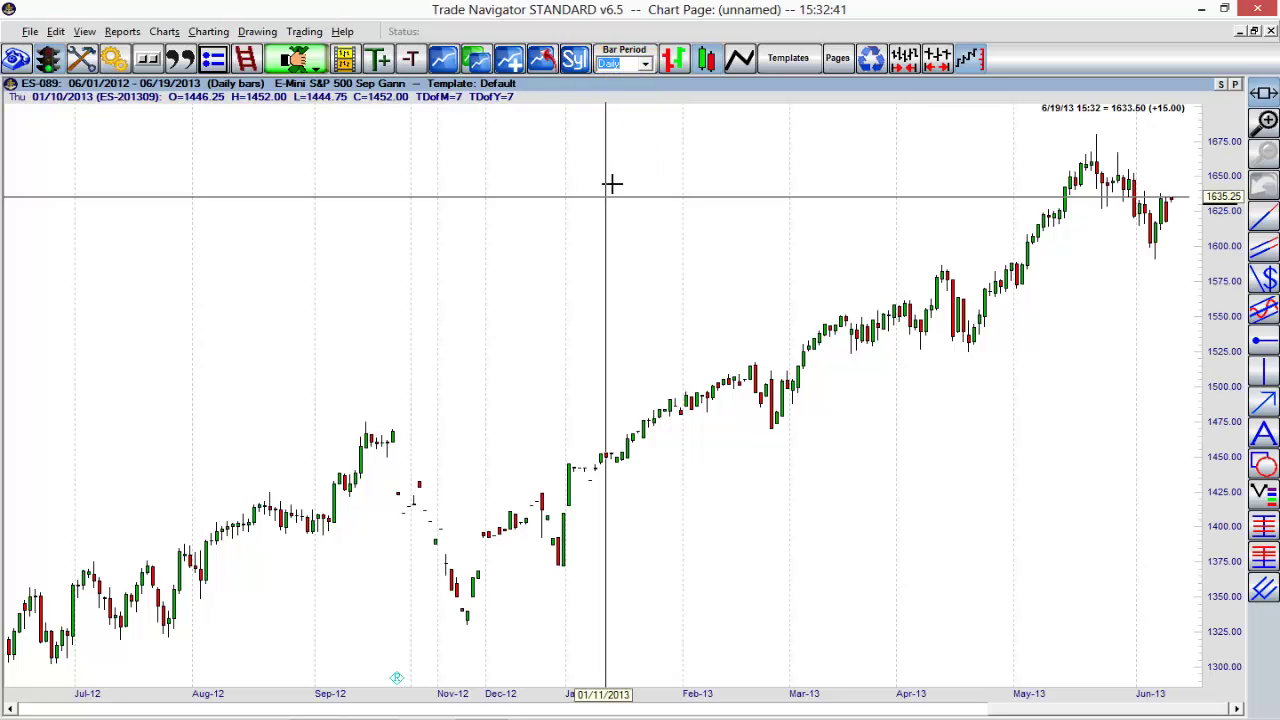
pyautogui.click(503, 179)
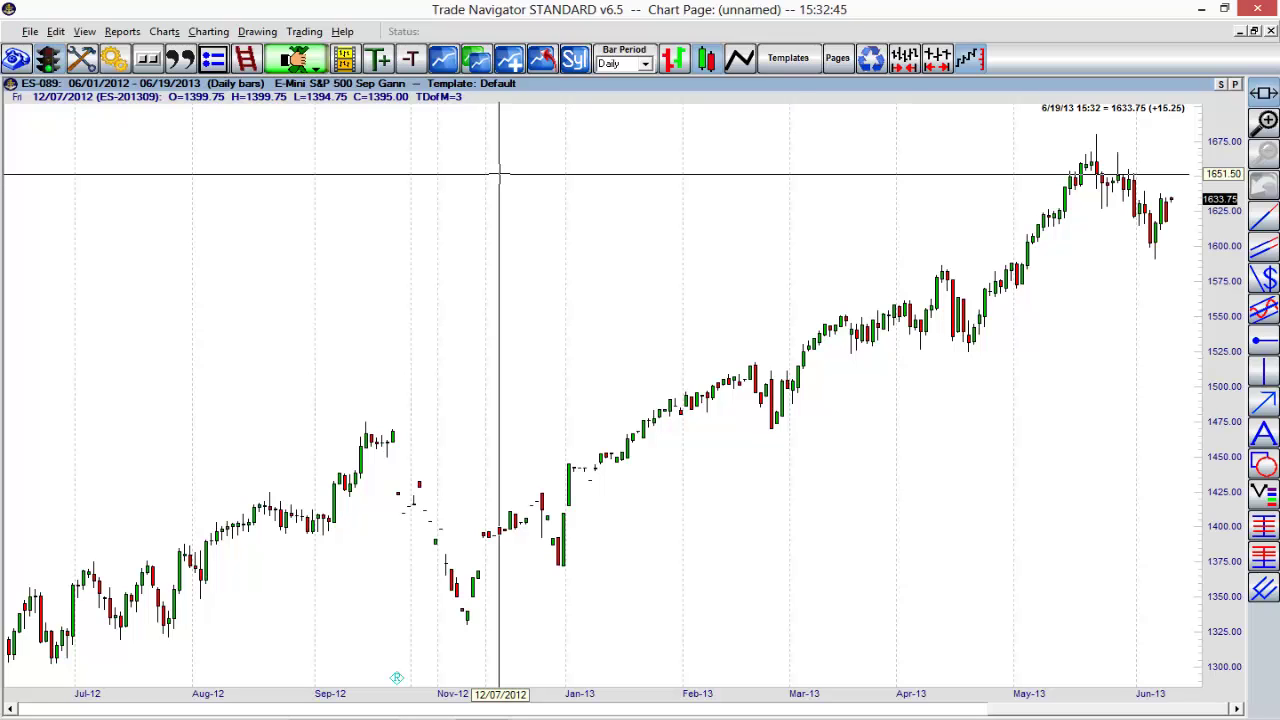
# Set the ES-089 chart's Bar Time Period to 5 minute from its right-click menu
pyautogui.rightClick(366, 166)
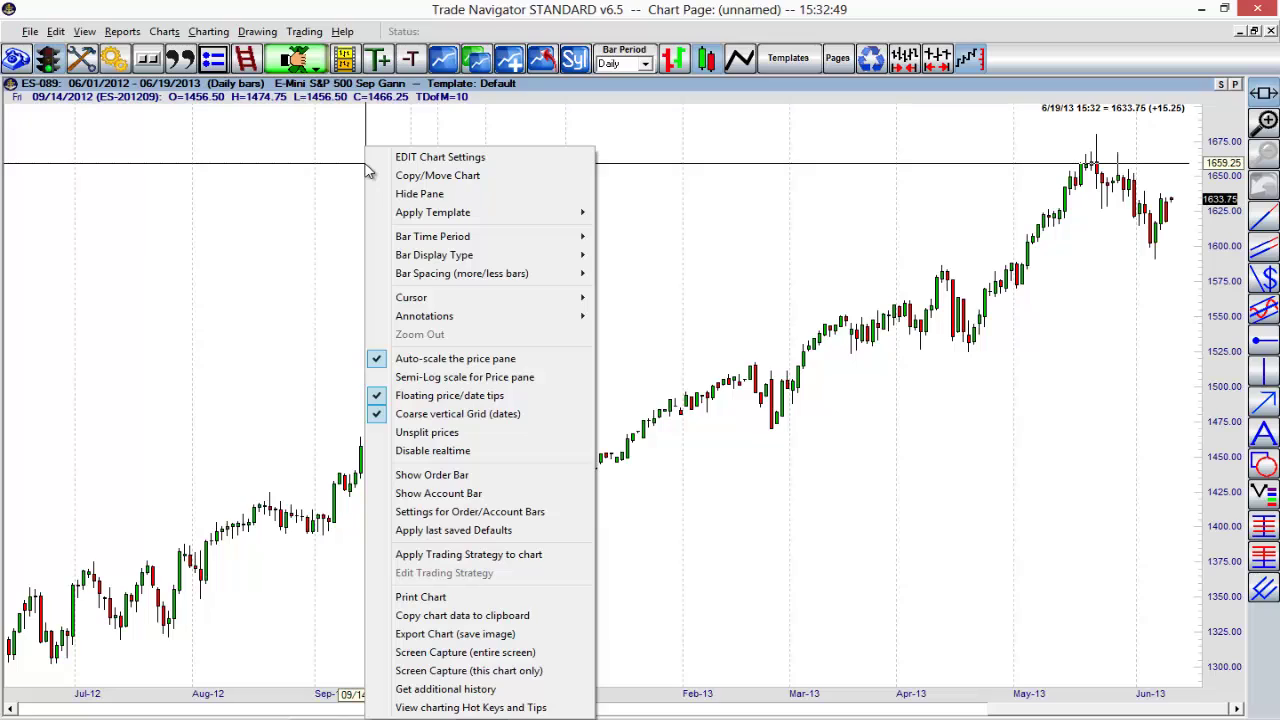
pyautogui.moveTo(462, 238)
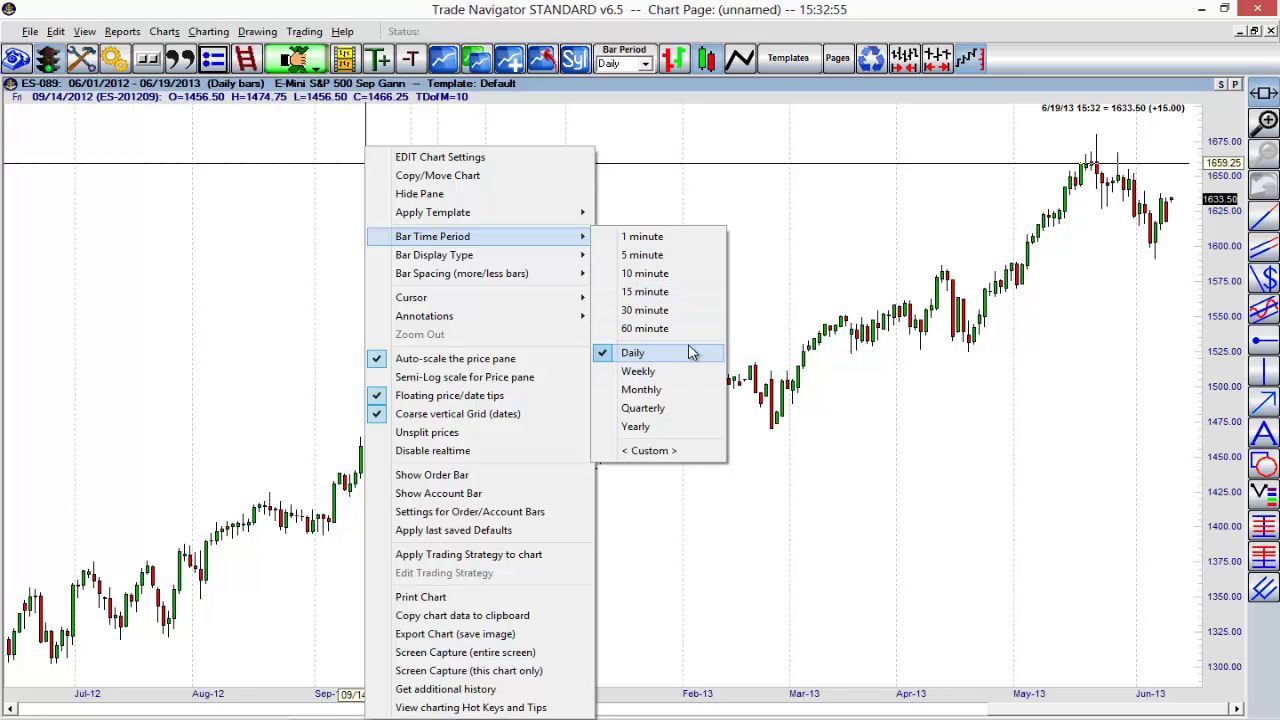
pyautogui.click(695, 262)
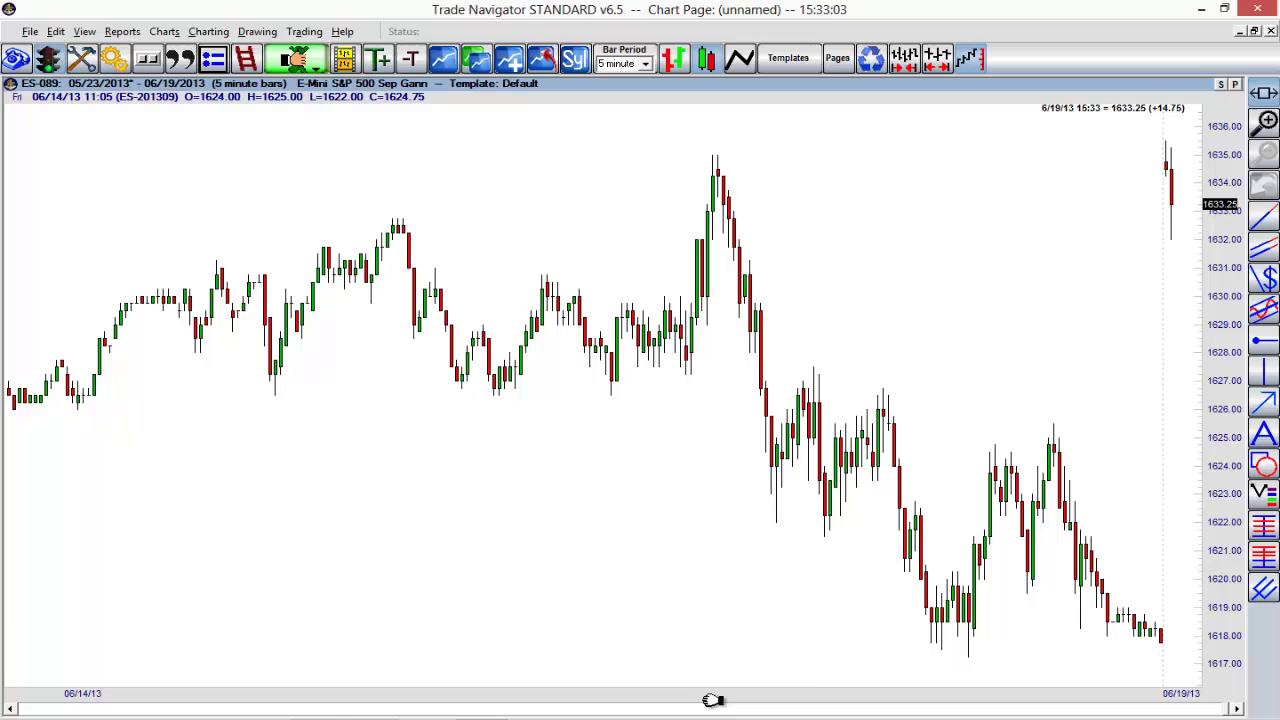
# Compress the time and price scales, ticking 'Don't show this message again' on the extra-space note
pyautogui.moveTo(712, 700); pyautogui.dragTo(888, 683)
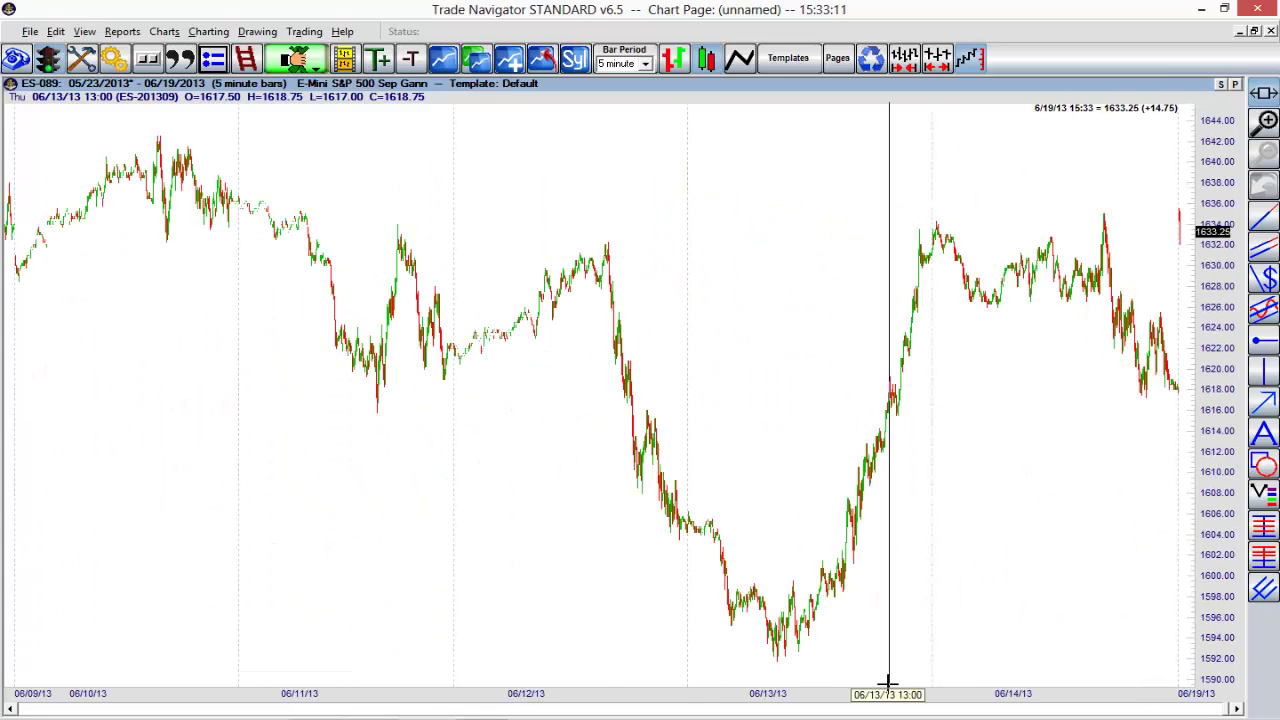
pyautogui.moveTo(1209, 217); pyautogui.dragTo(1214, 517)
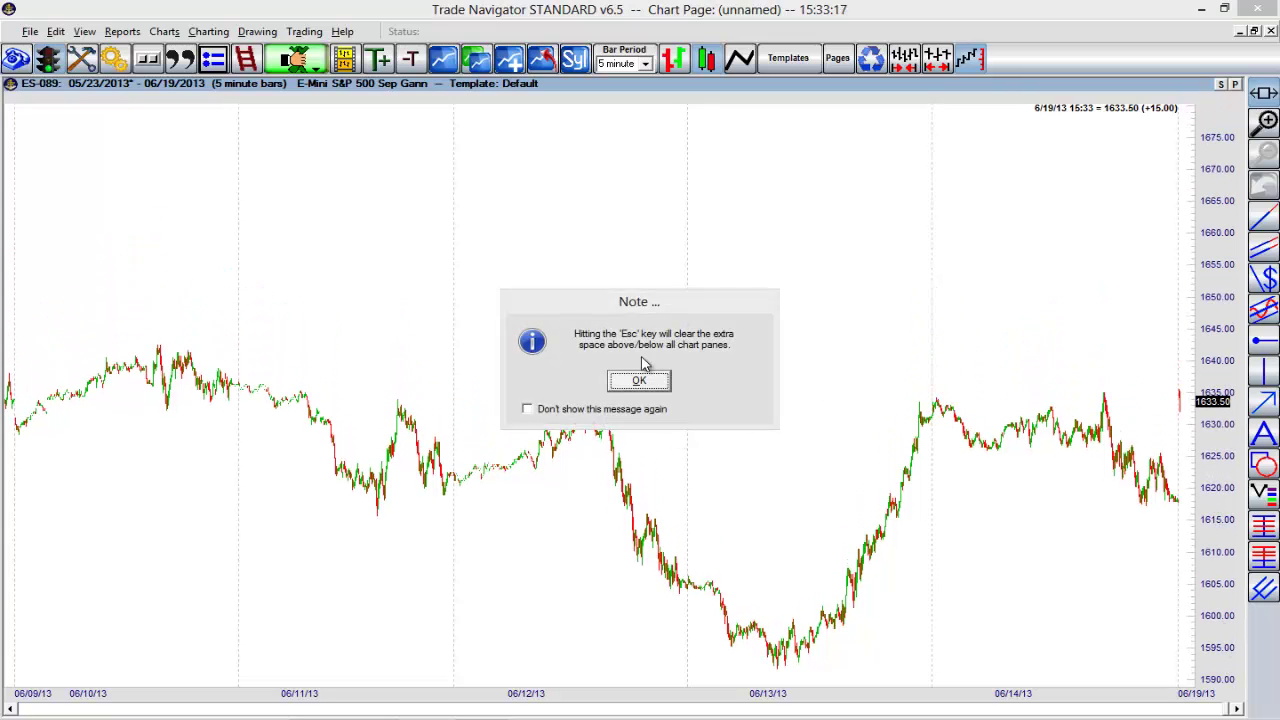
pyautogui.click(634, 409)
pyautogui.click(639, 381)
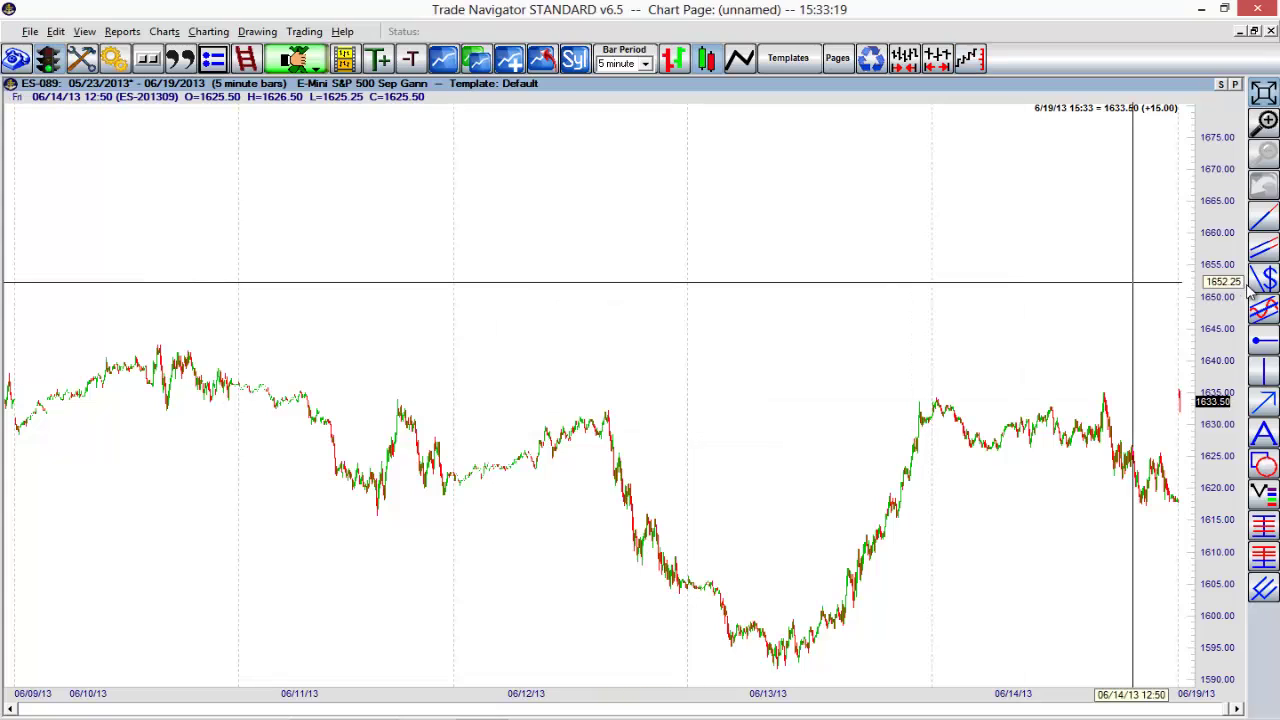
# Widen the price range to about 1590–1670 and narrow the dates to 06/13 through 06/19
pyautogui.moveTo(1222, 302)
pyautogui.mouseDown()
pyautogui.moveTo(1208, 172)
pyautogui.moveTo(1232, 322)
pyautogui.mouseUp()
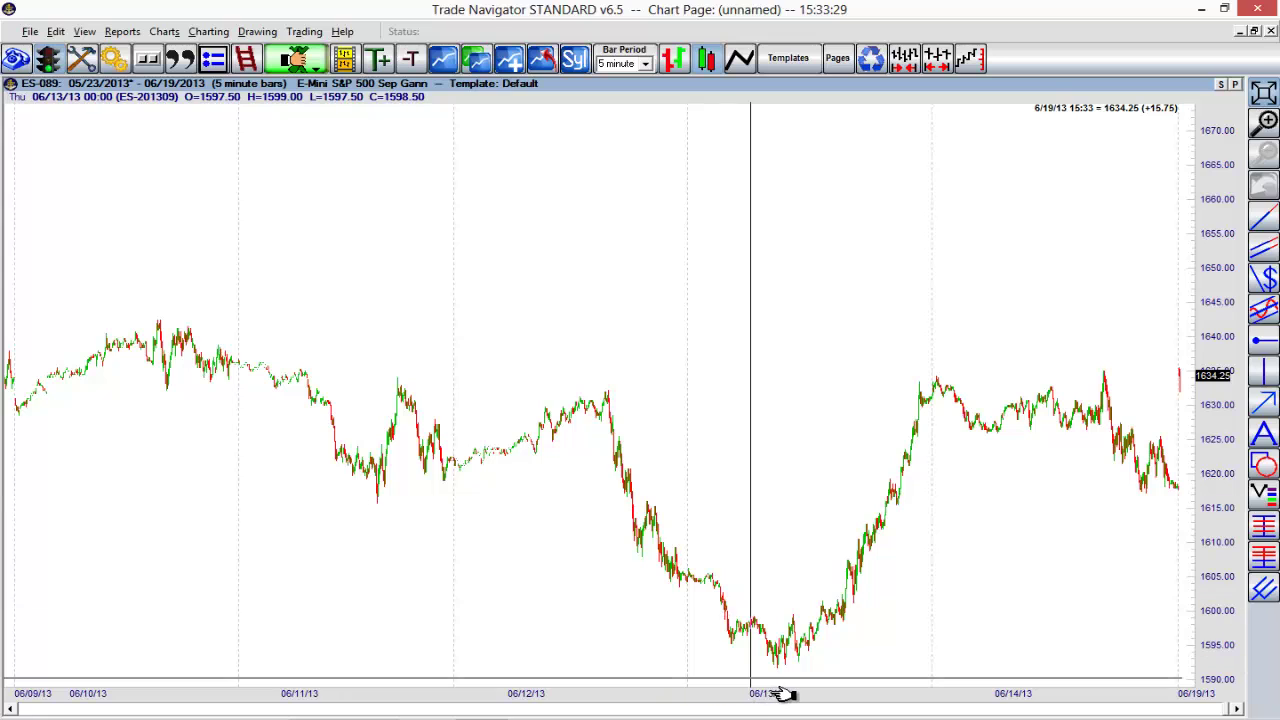
pyautogui.moveTo(780, 693); pyautogui.dragTo(552, 697)
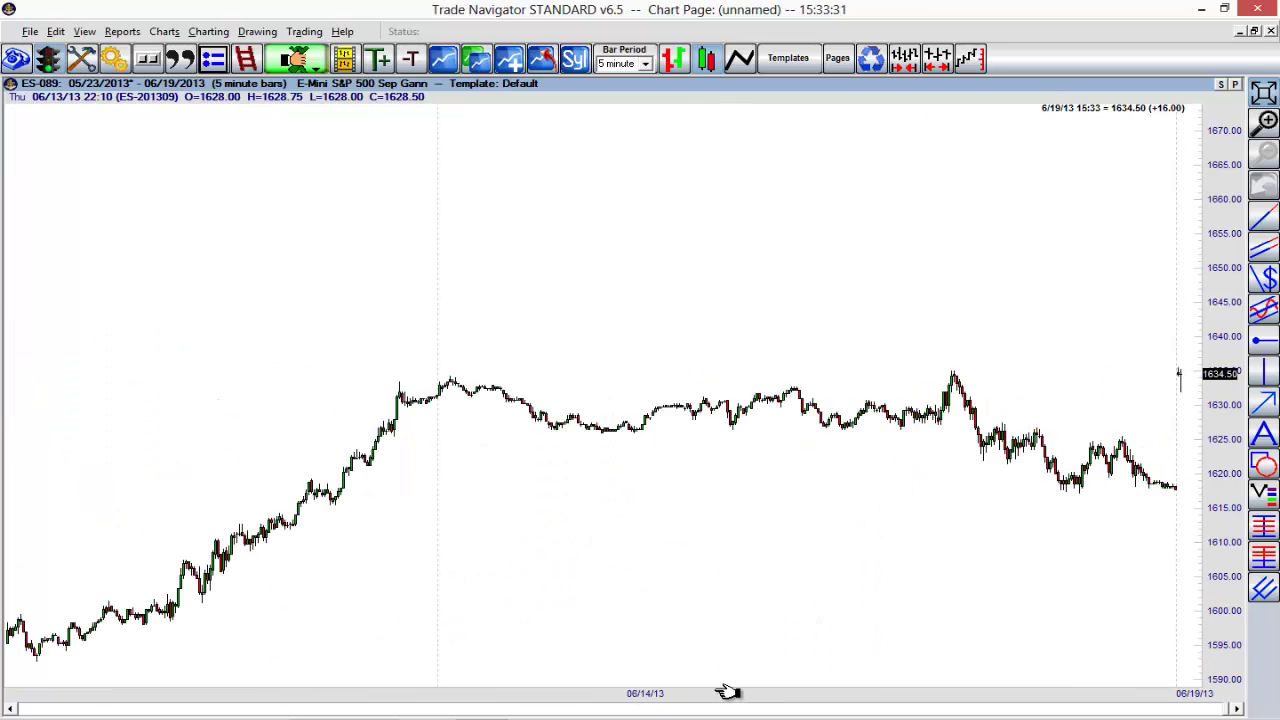
pyautogui.moveTo(622, 693); pyautogui.dragTo(615, 668)
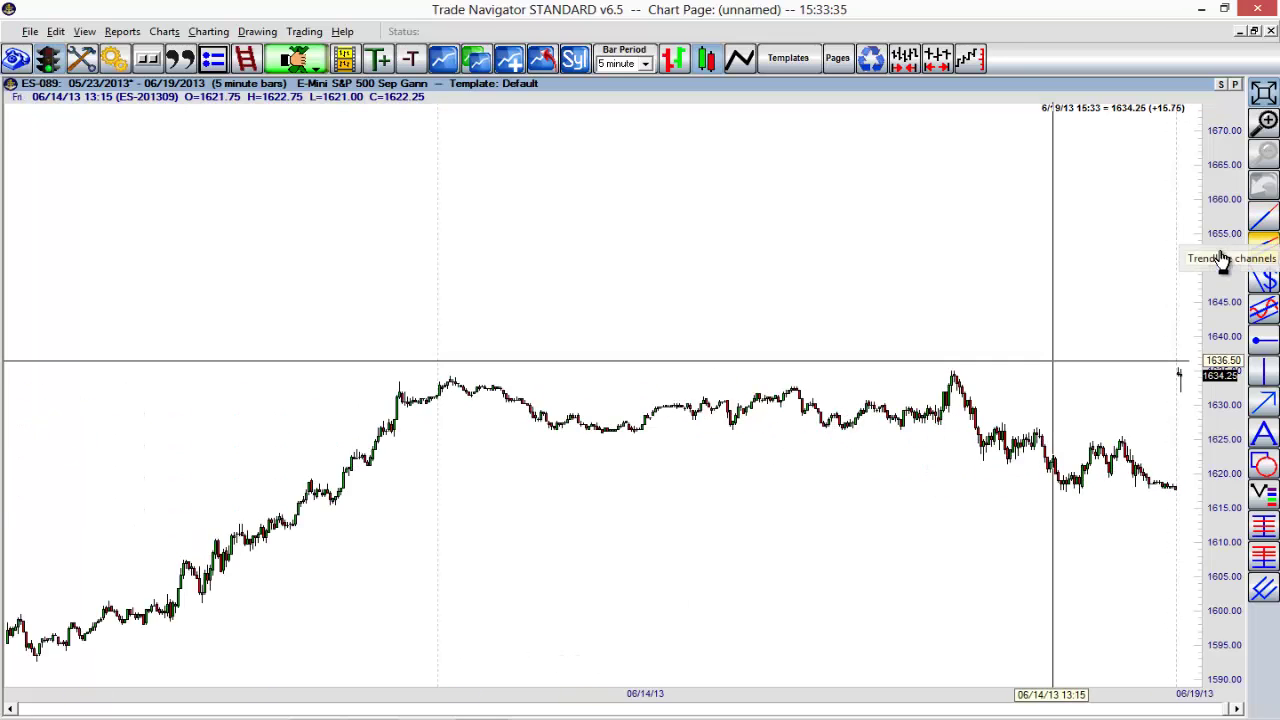
pyautogui.click(1266, 245)
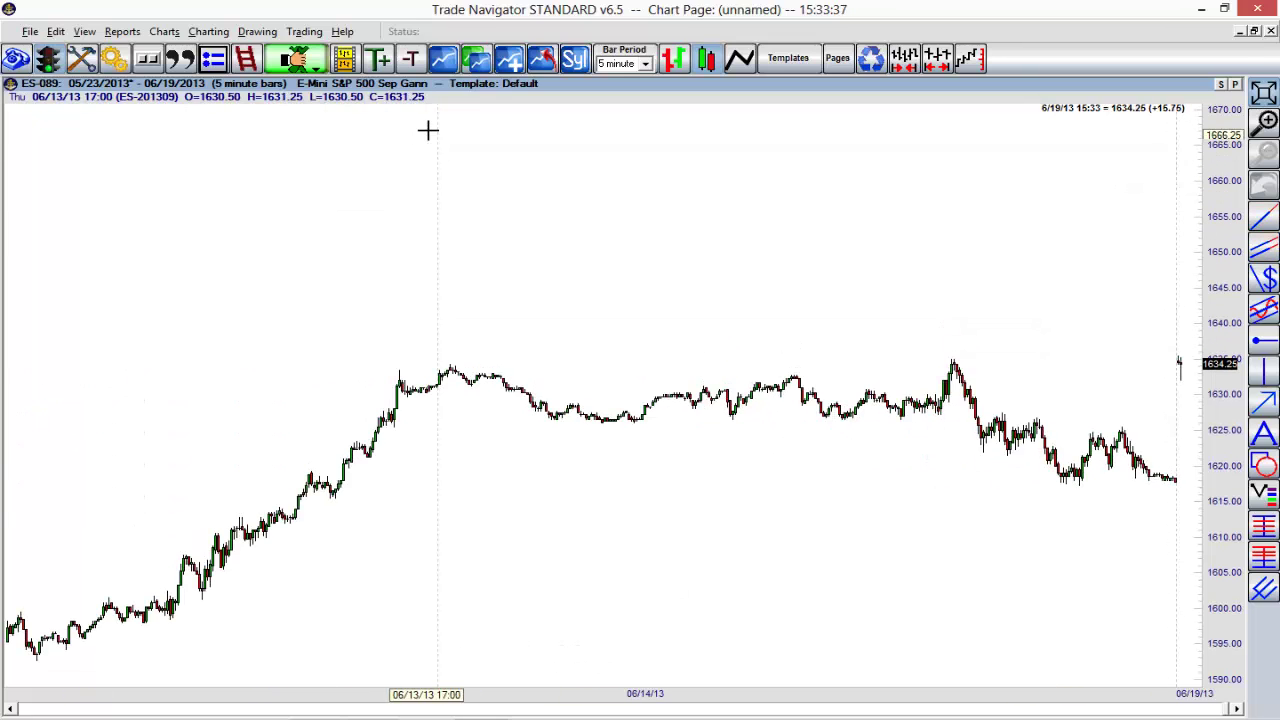
# Search 'nq', pick NQ-201309 (E-Mini Nasdaq 100 Sep 2013), and create its 5-minute chart
pyautogui.click(445, 62)
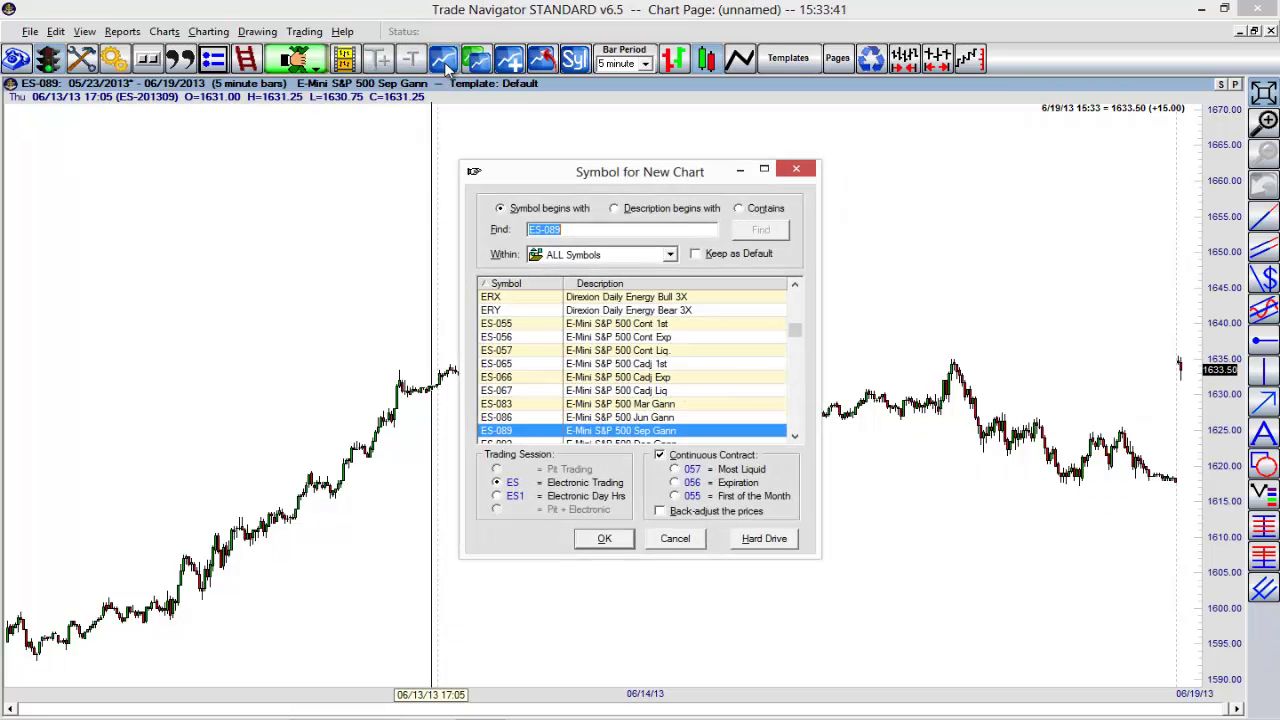
pyautogui.write('nq')
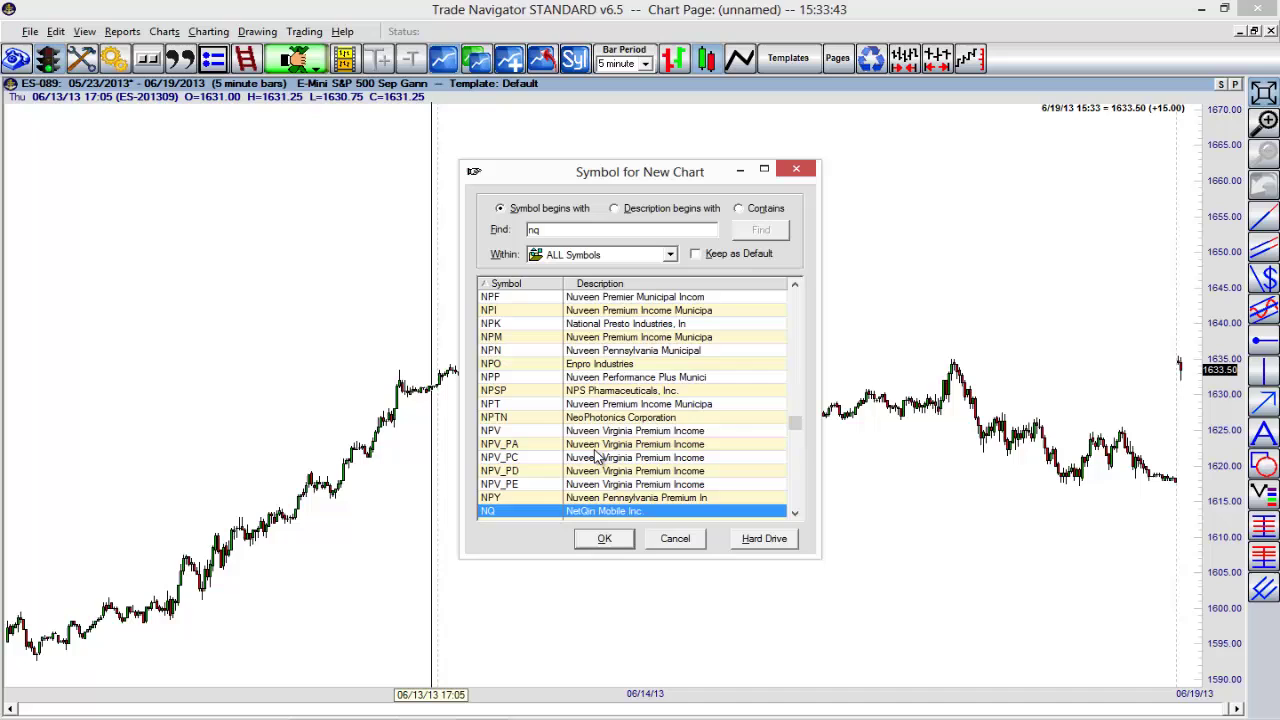
pyautogui.click(796, 517)
pyautogui.click(796, 517)
pyautogui.click(796, 517)
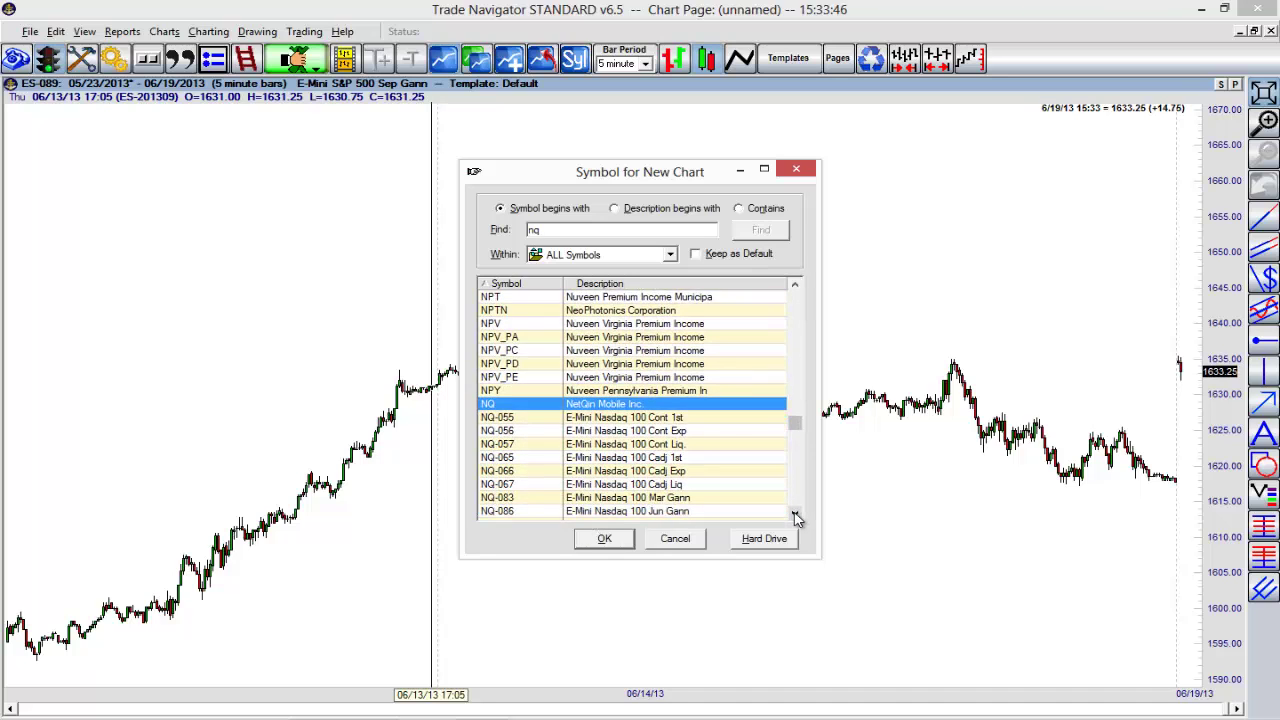
pyautogui.click(796, 517)
pyautogui.click(796, 517)
pyautogui.click(638, 476)
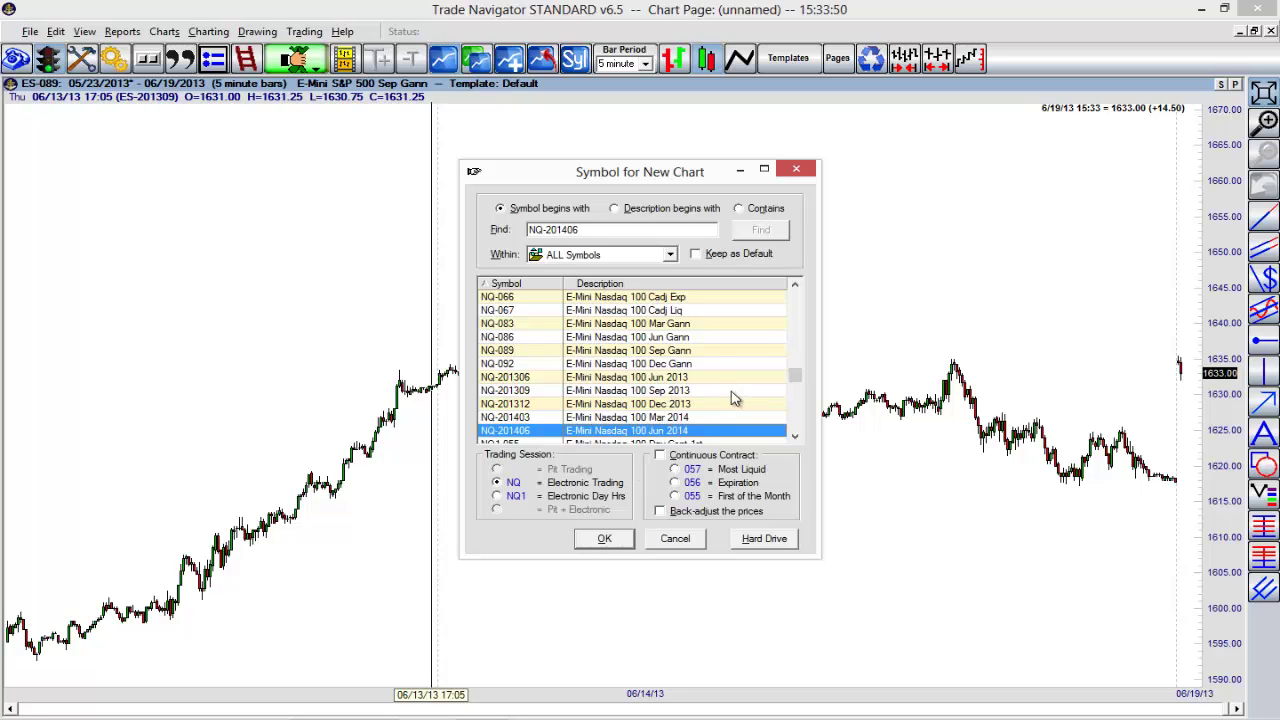
pyautogui.click(688, 391)
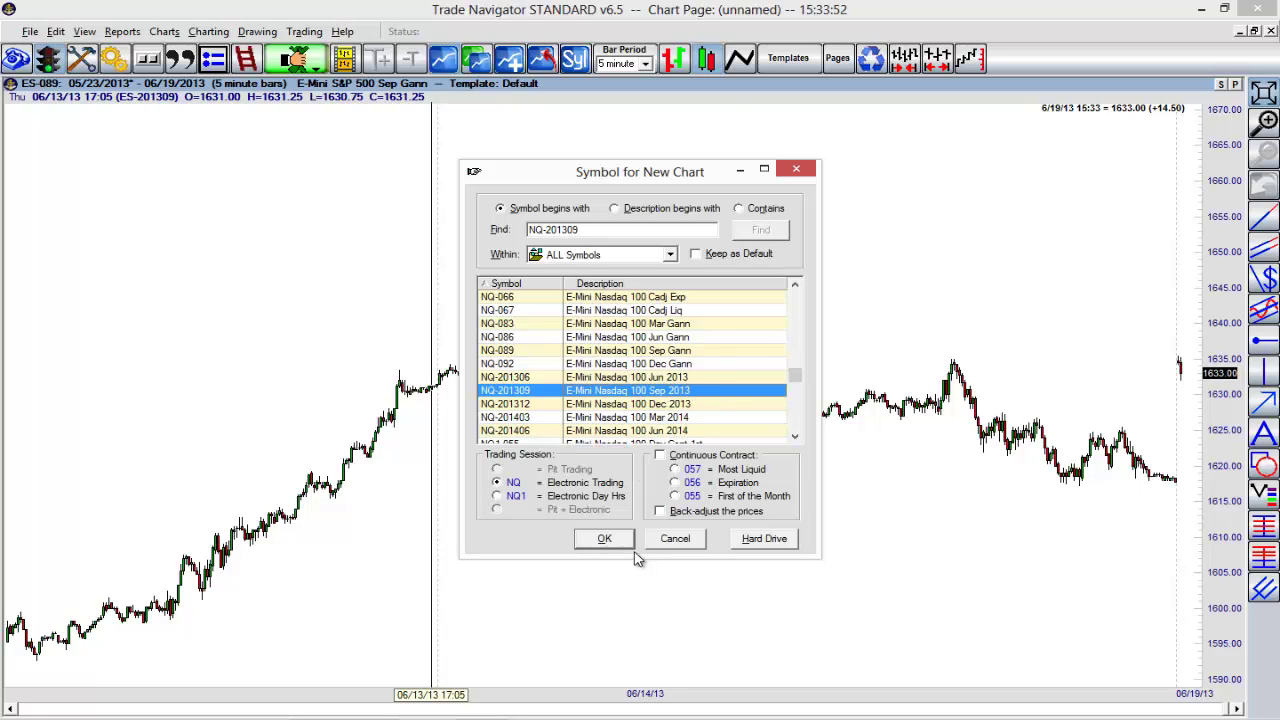
pyautogui.click(605, 539)
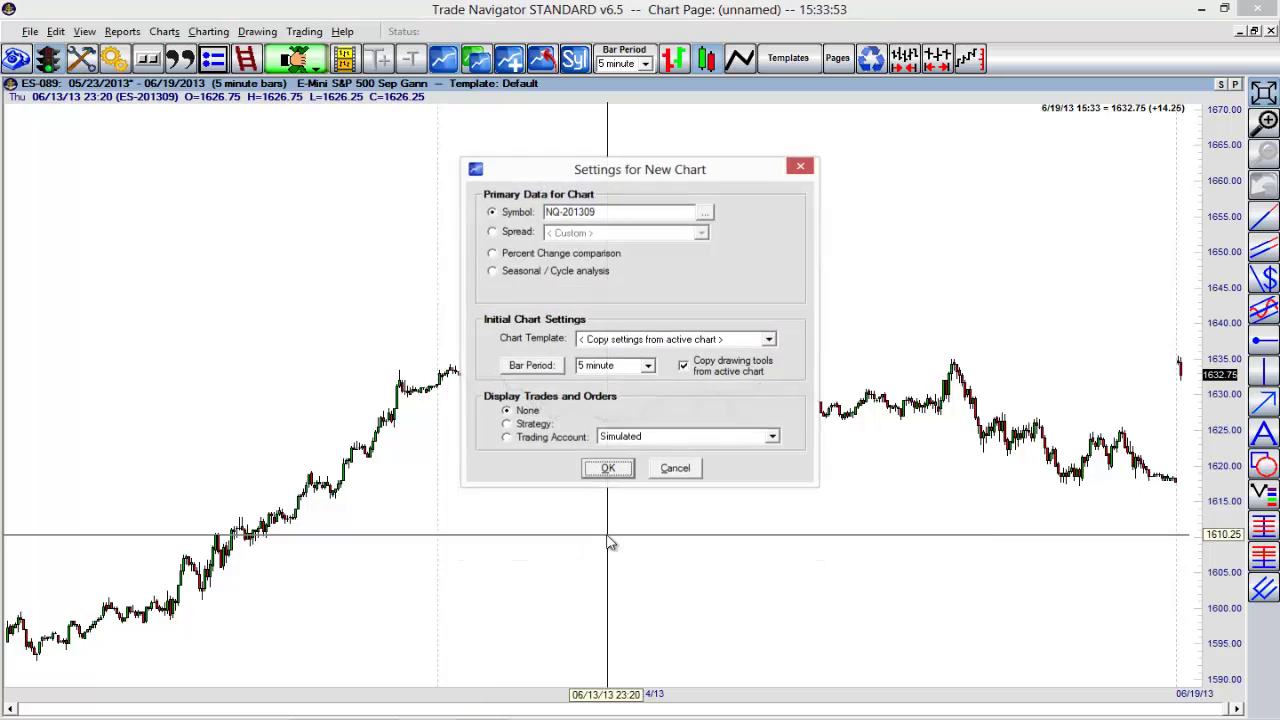
pyautogui.click(608, 468)
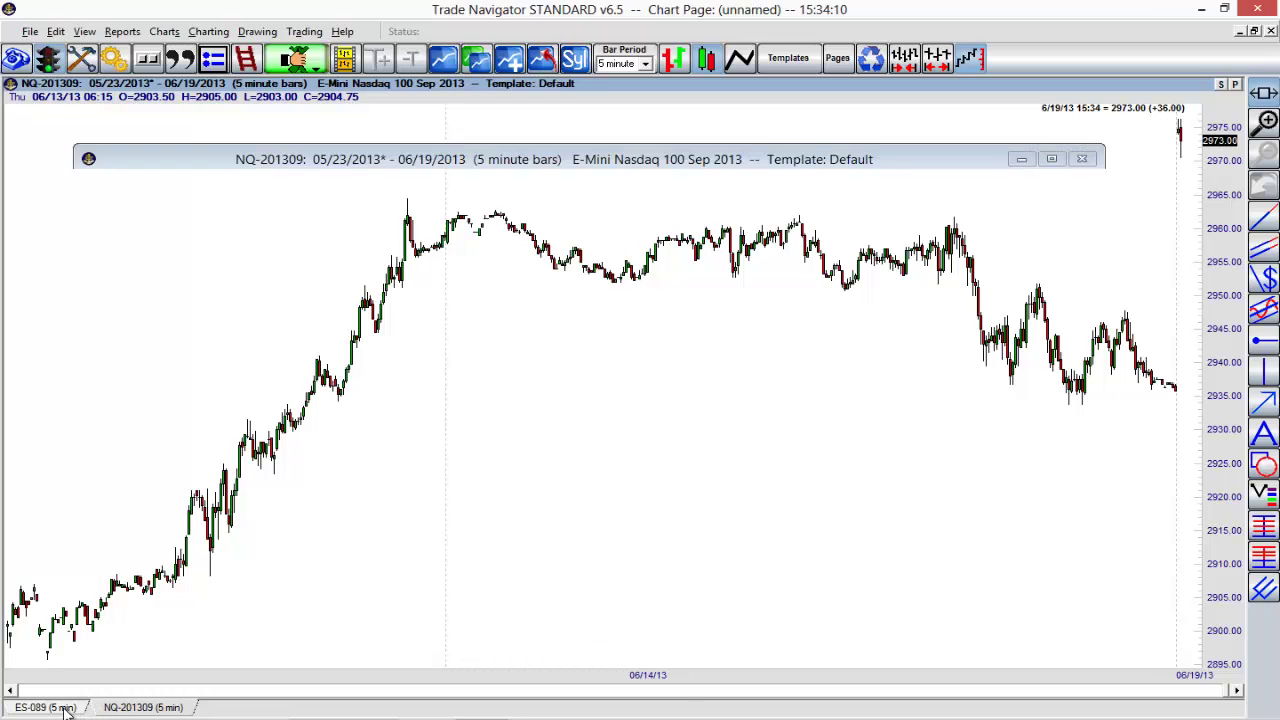
# Switch between the ES-089 and NQ-201309 chart tabs, ending with ES-089 in front
pyautogui.click(66, 708)
pyautogui.click(123, 708)
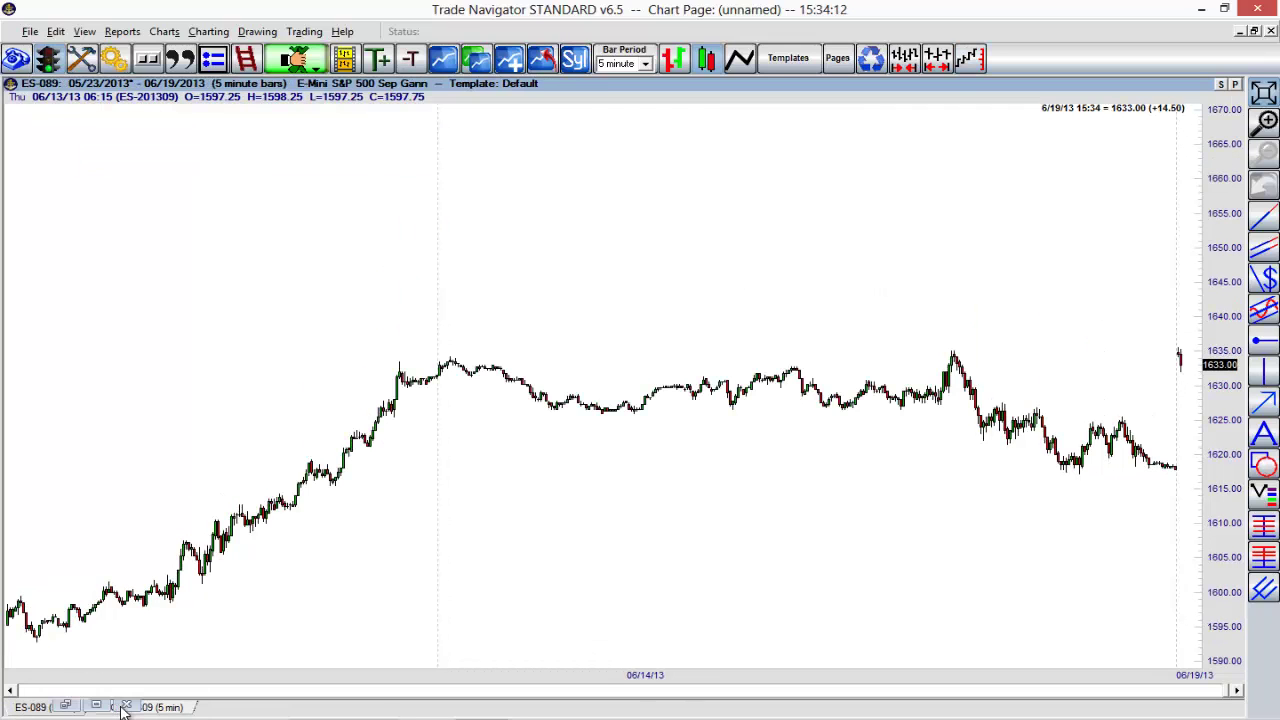
pyautogui.click(74, 708)
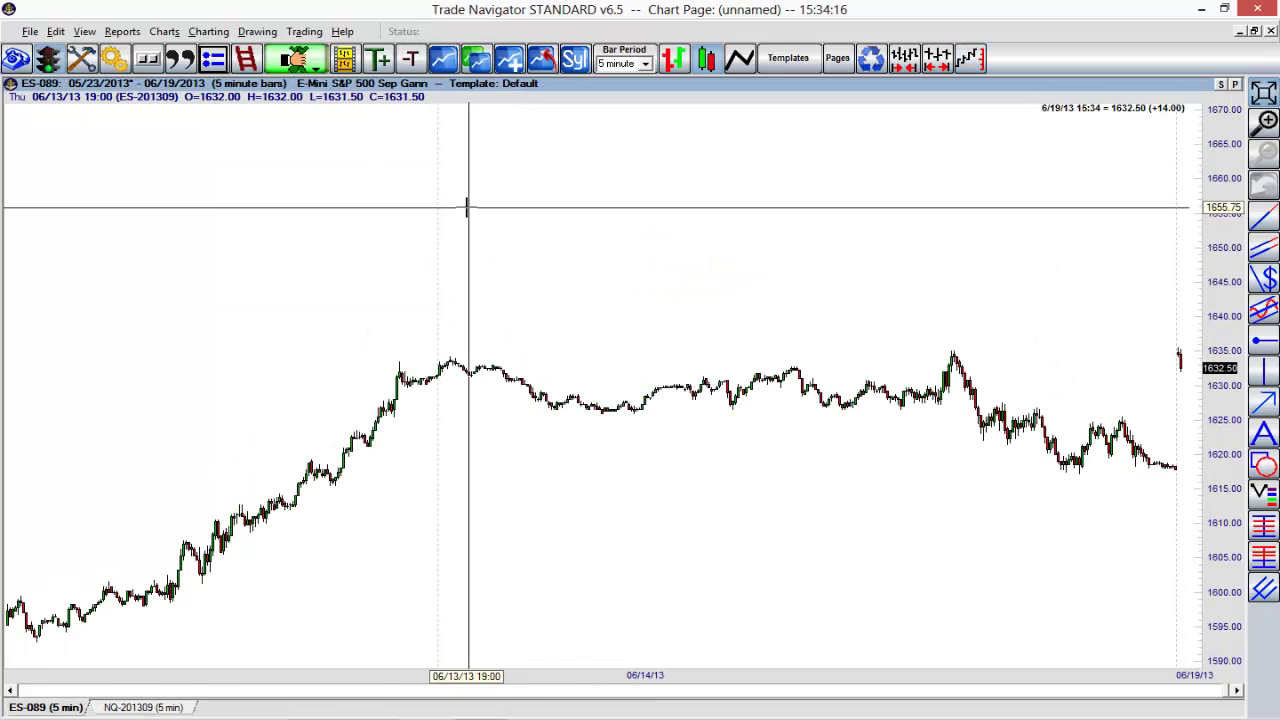
# Cascade the chart windows through the Tile/Cascade dialog
pyautogui.click(478, 68)
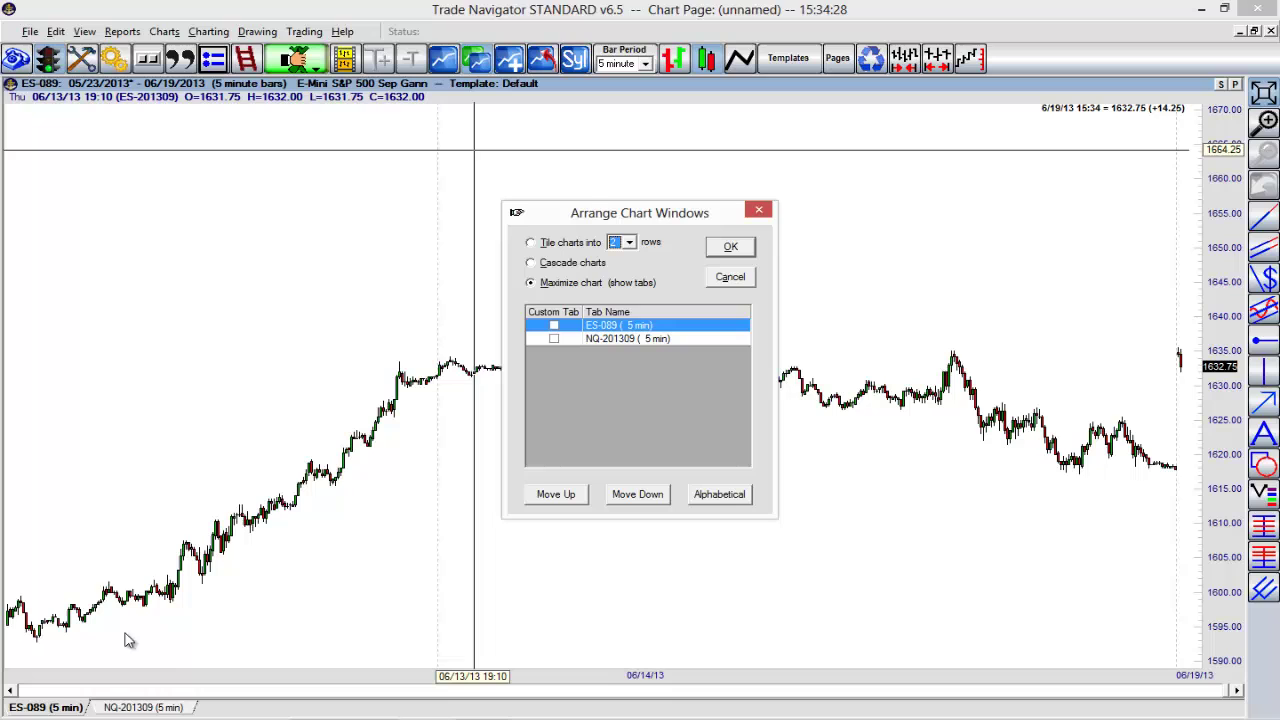
pyautogui.click(561, 265)
pyautogui.click(733, 247)
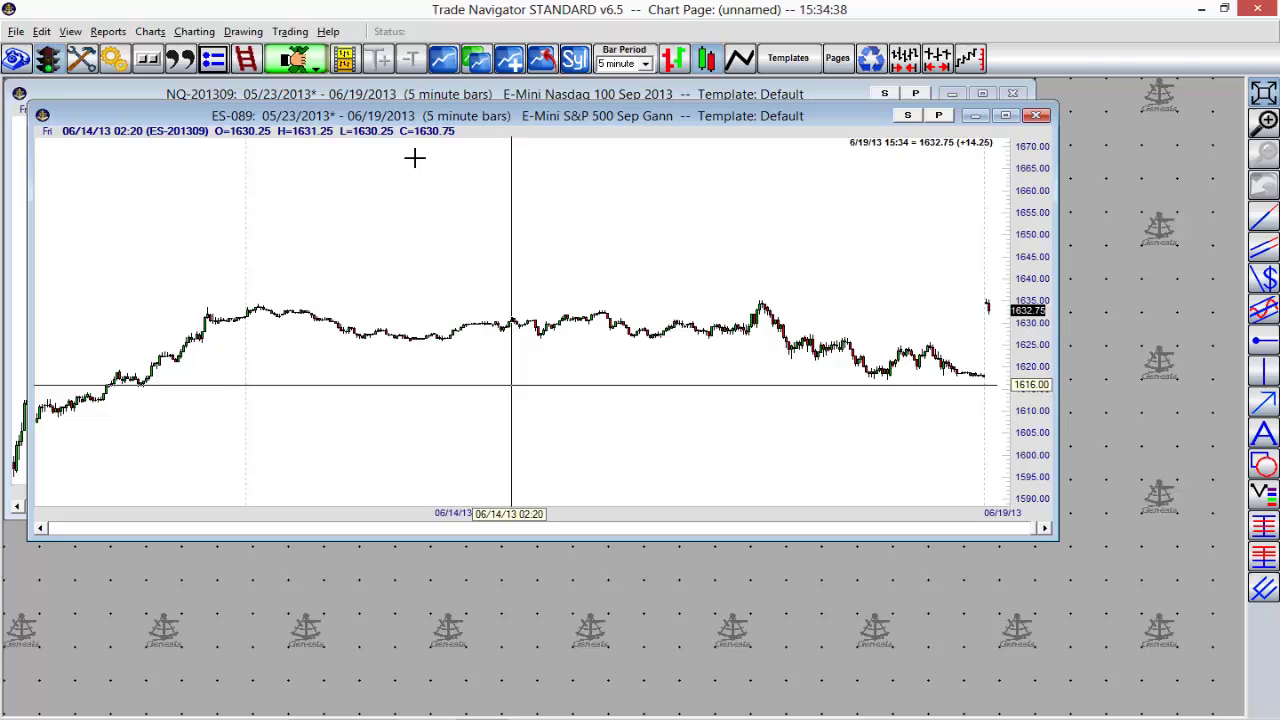
# Tile the NQ-201309 and ES-089 charts into 2 rows
pyautogui.click(475, 64)
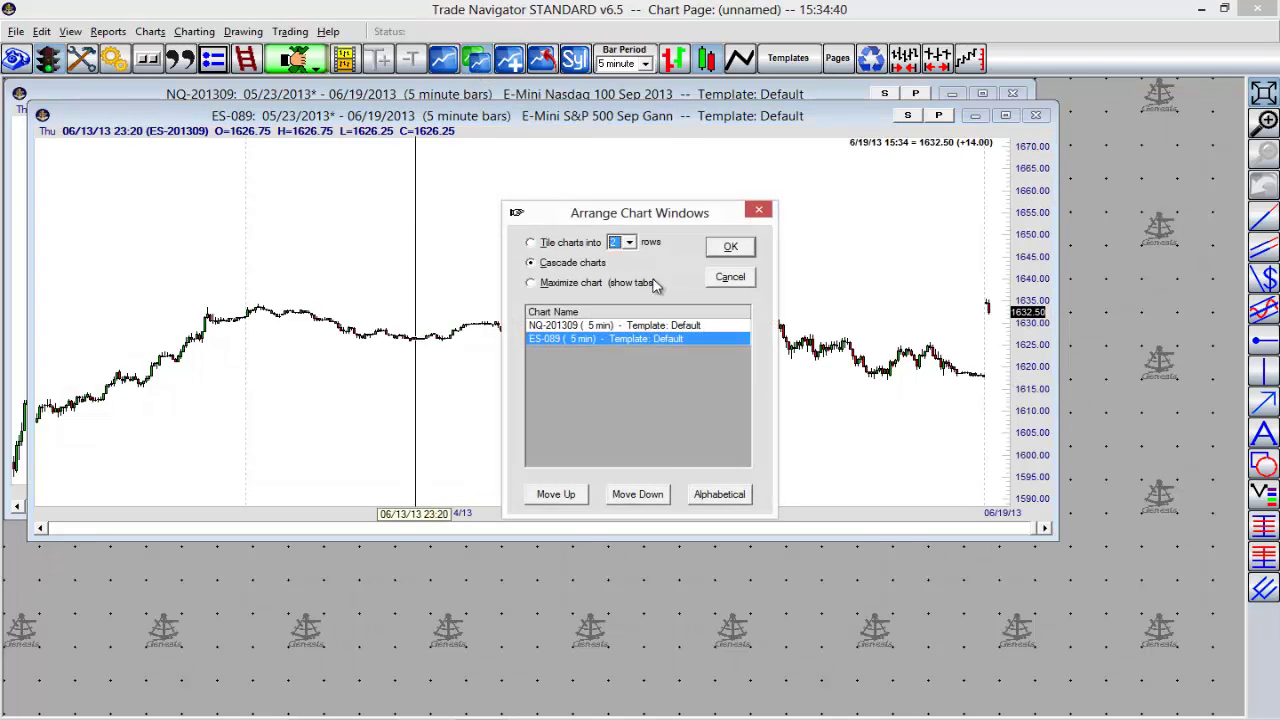
pyautogui.click(547, 248)
pyautogui.click(629, 245)
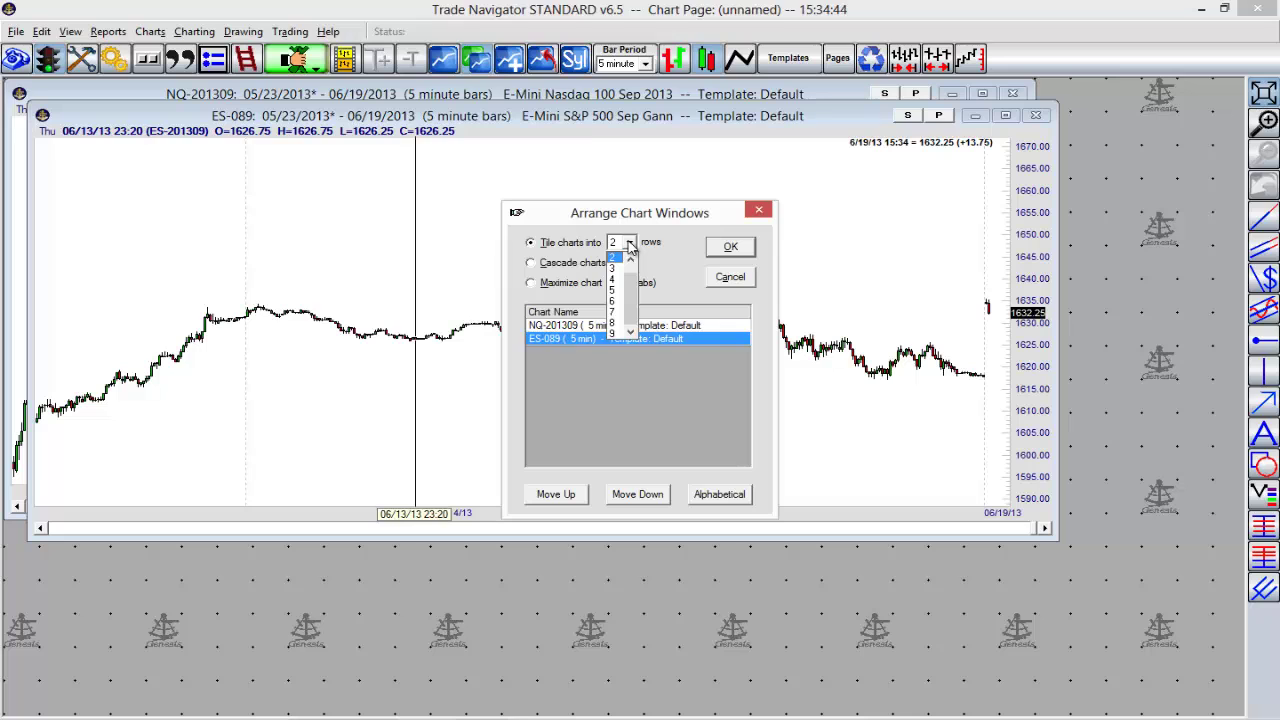
pyautogui.click(670, 243)
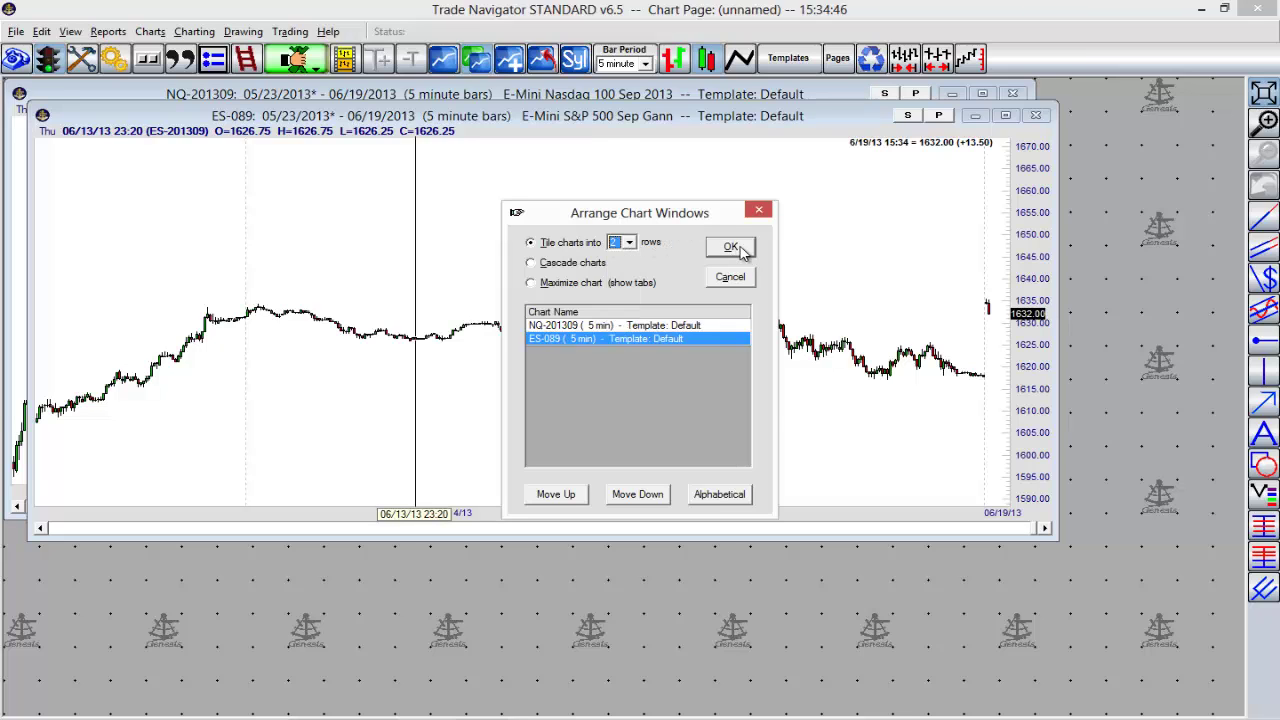
pyautogui.click(731, 247)
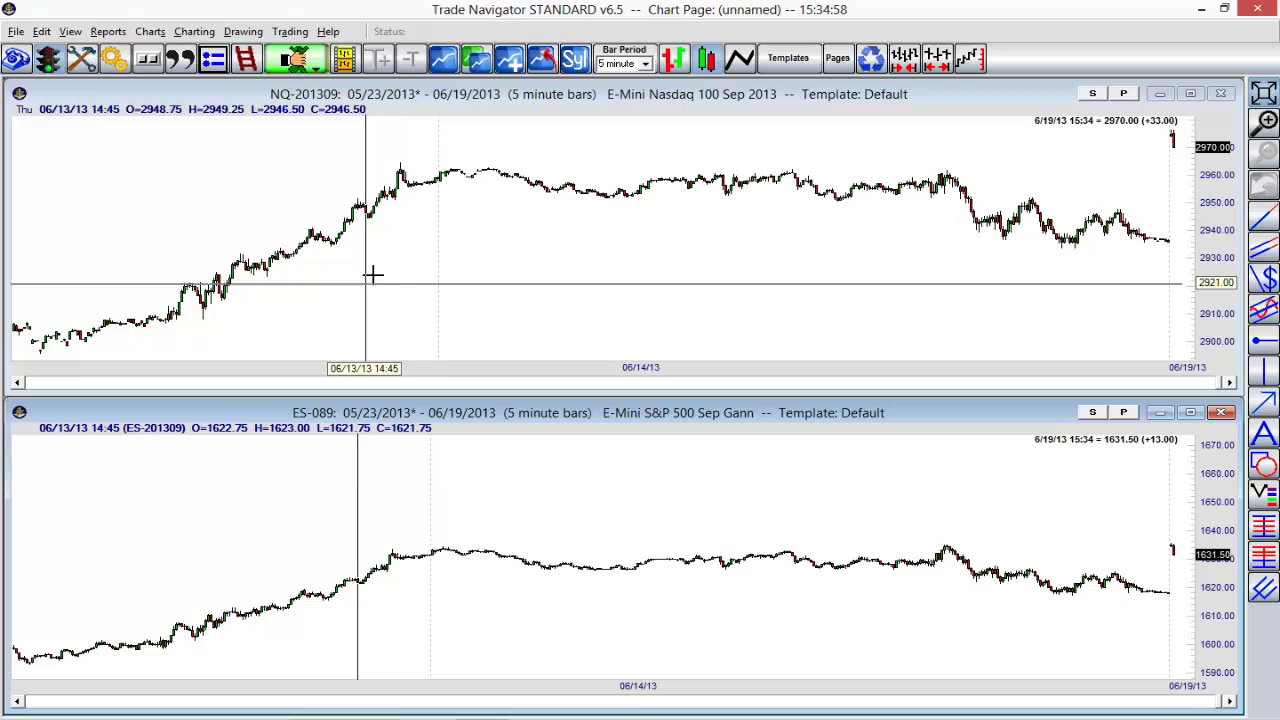
pyautogui.rightClick(410, 292)
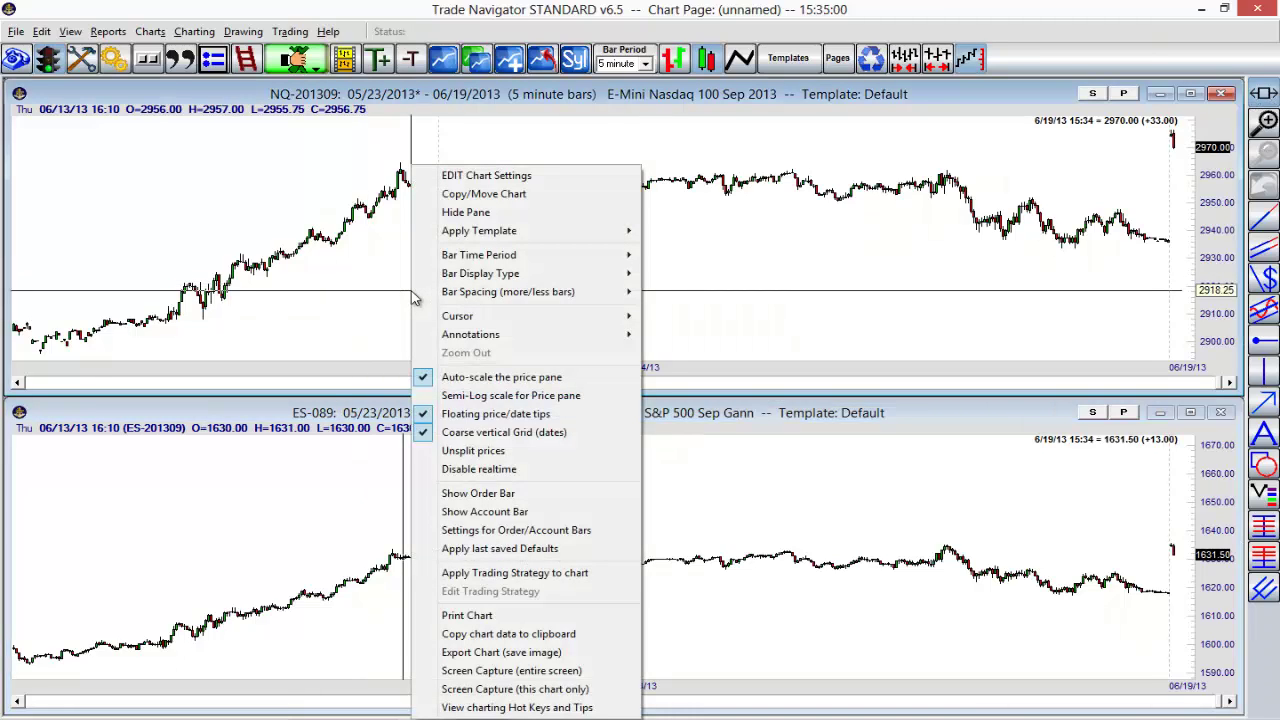
pyautogui.moveTo(518, 280)
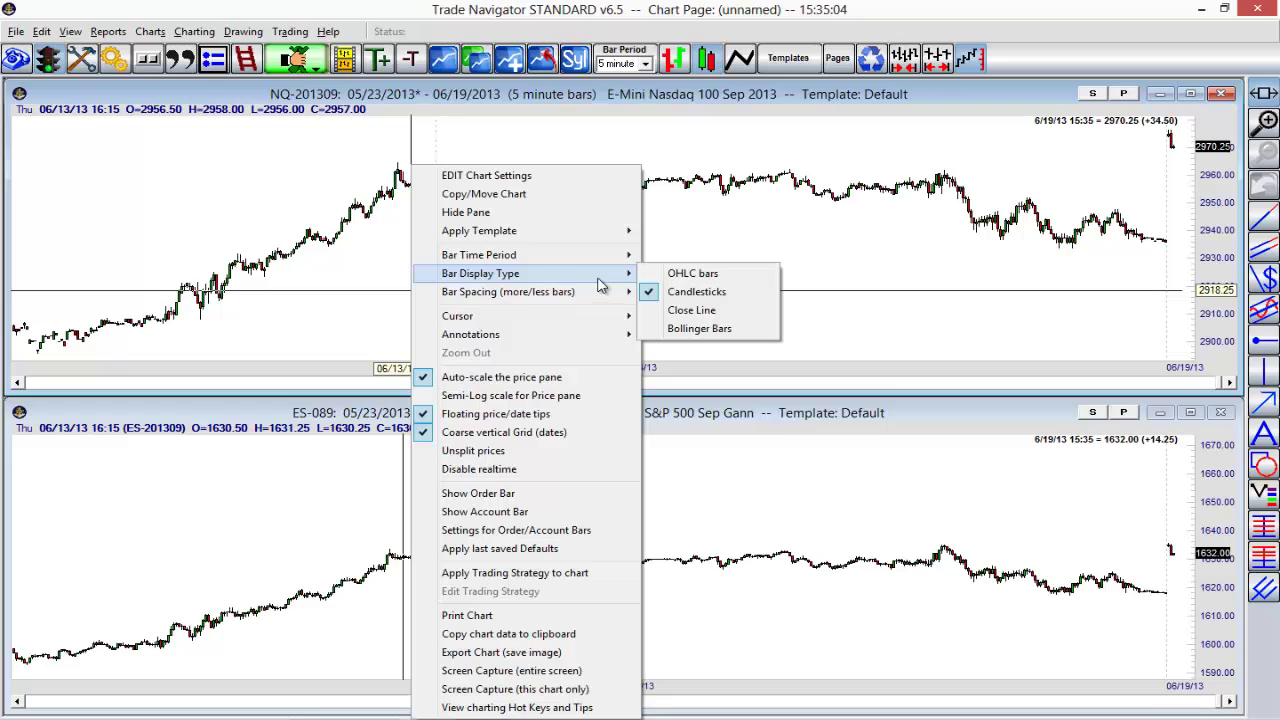
pyautogui.moveTo(582, 262)
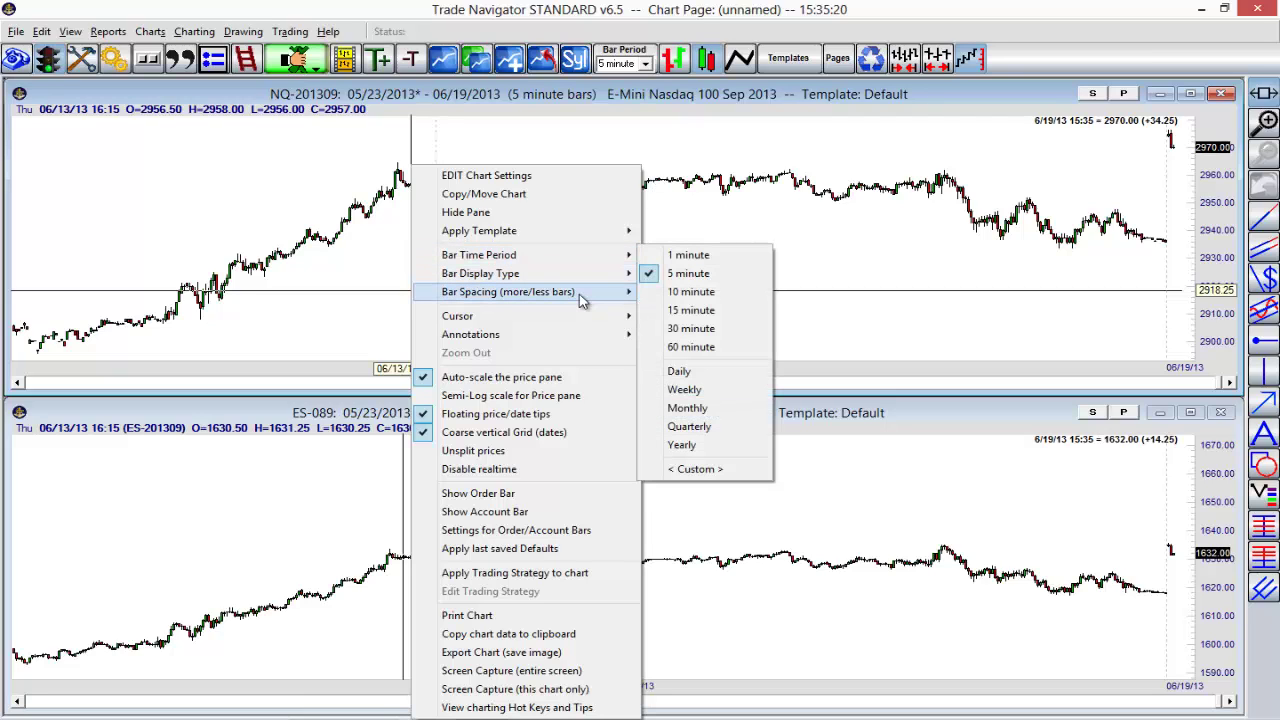
pyautogui.click(682, 291)
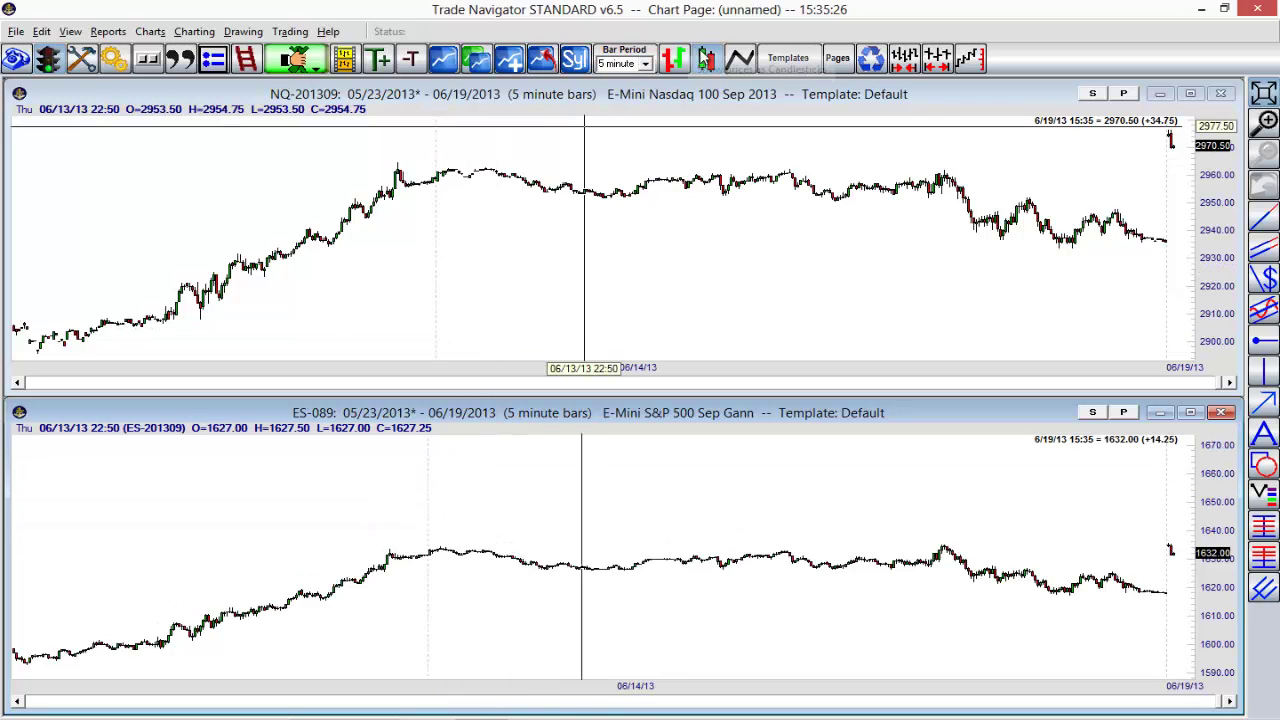
pyautogui.click(738, 58)
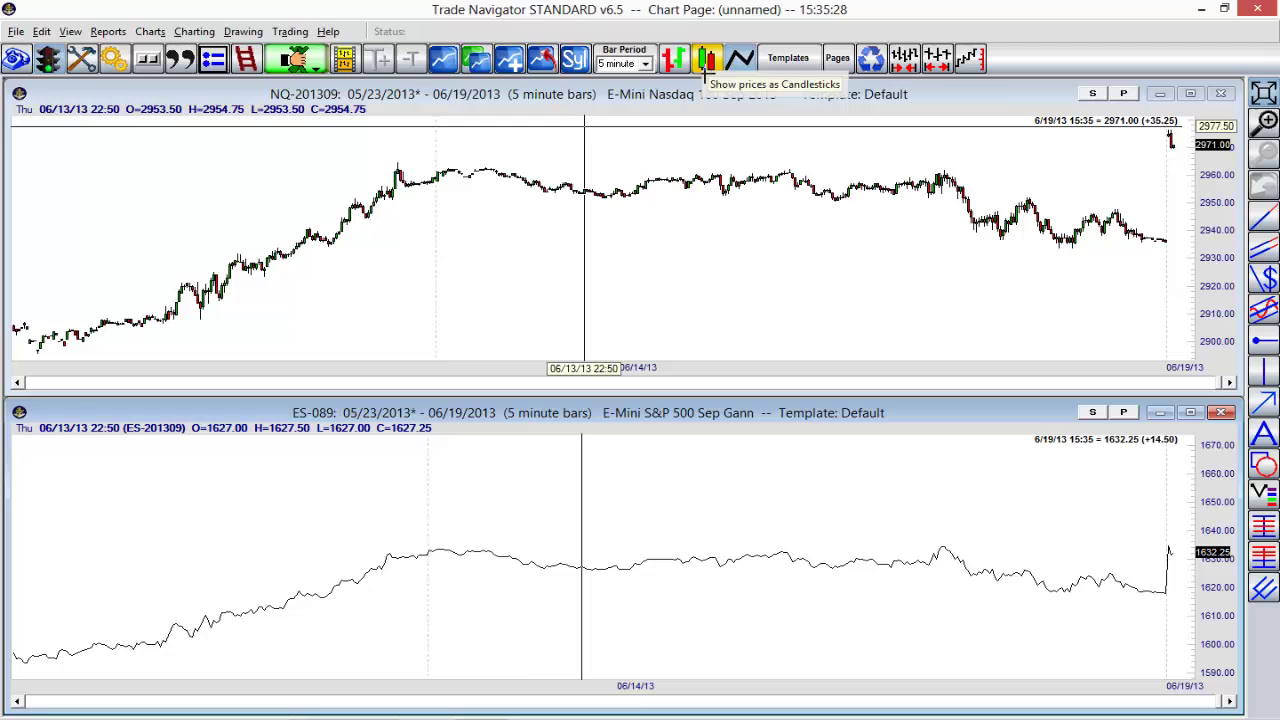
pyautogui.click(706, 58)
pyautogui.rightClick(410, 458)
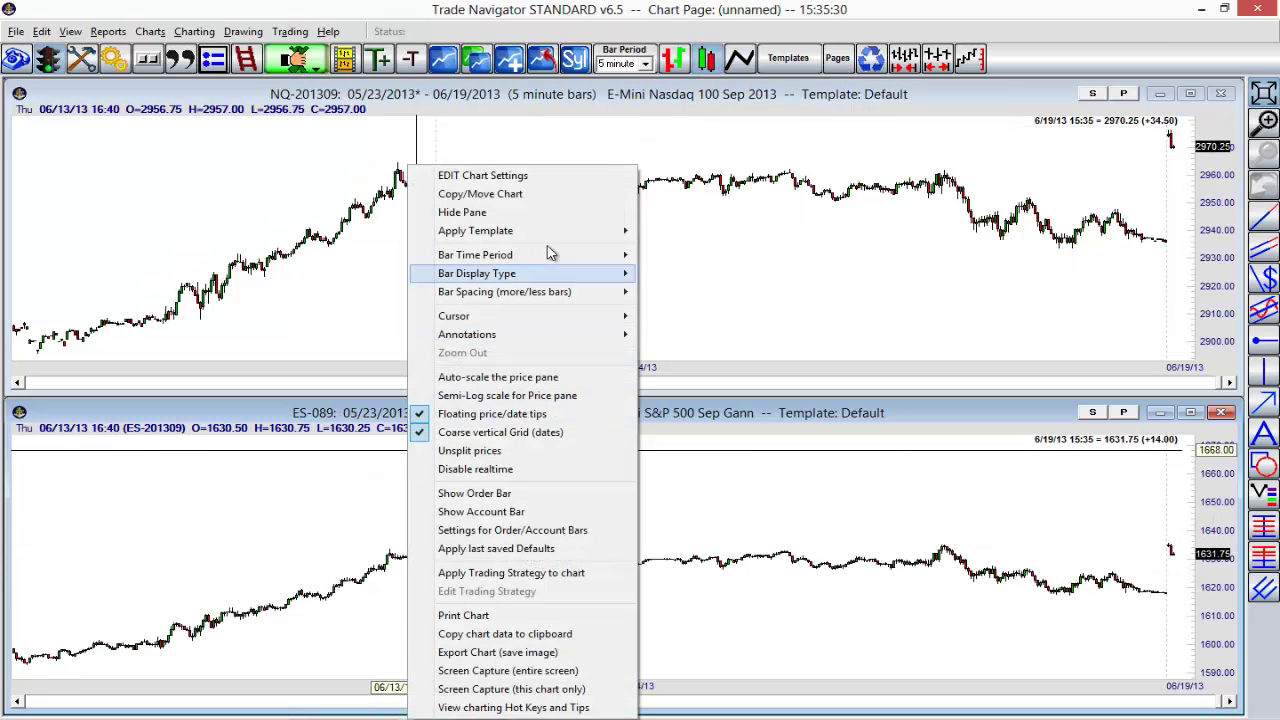
pyautogui.click(892, 258)
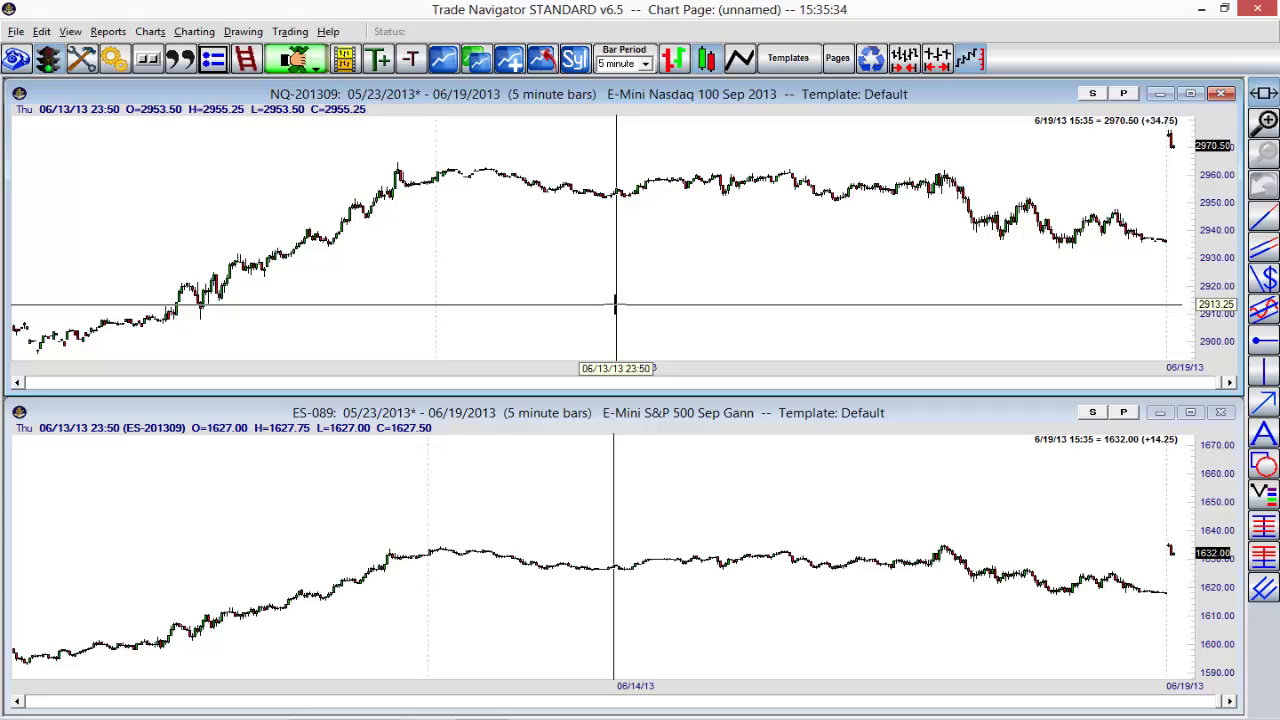